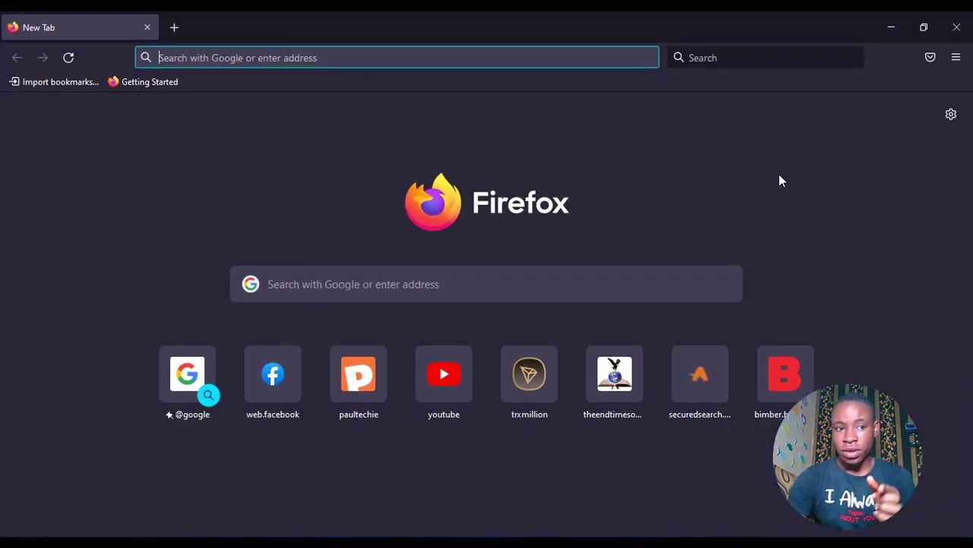
Search the web for 'yellow duck' in Firefox.
{"action": "left_click", "coordinate": [422, 61]}
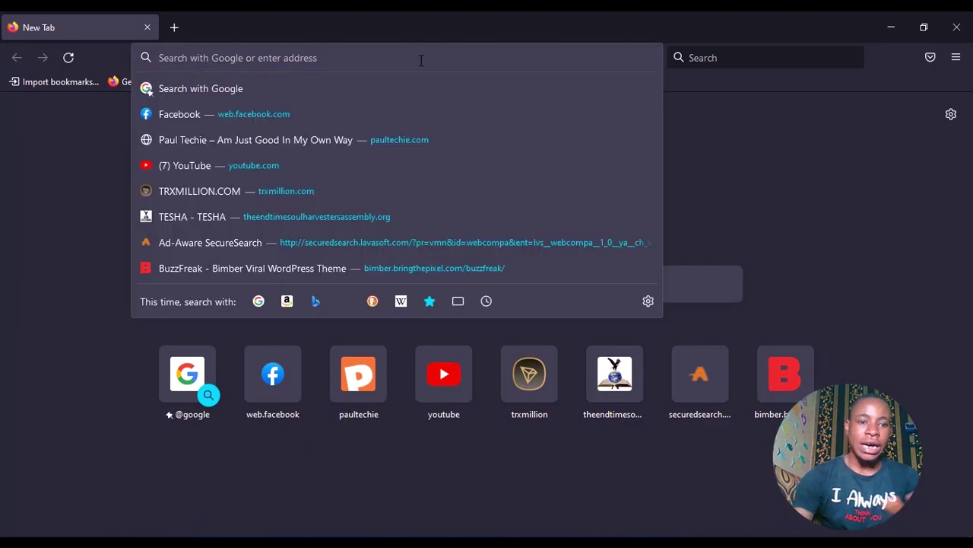
{"action": "type", "text": "yello"}
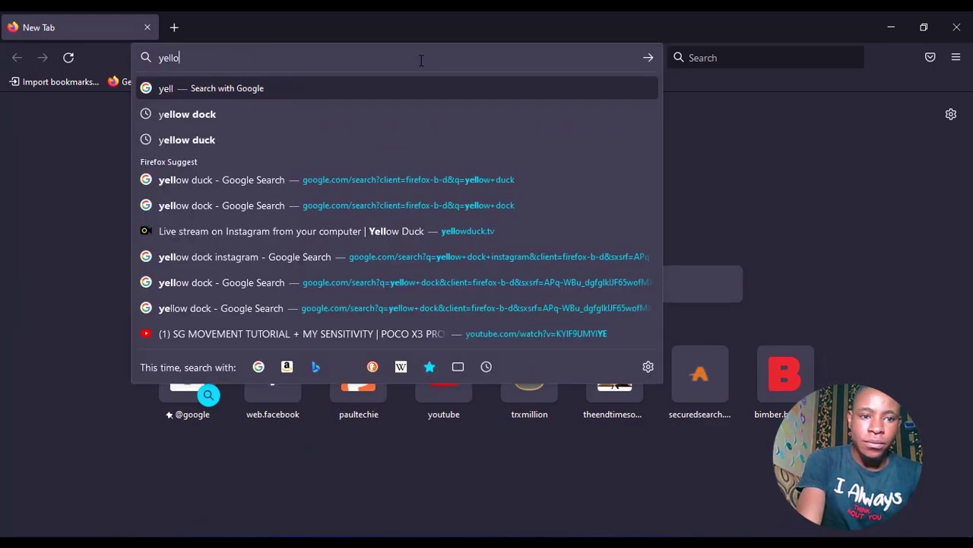
{"action": "type", "text": "w duck"}
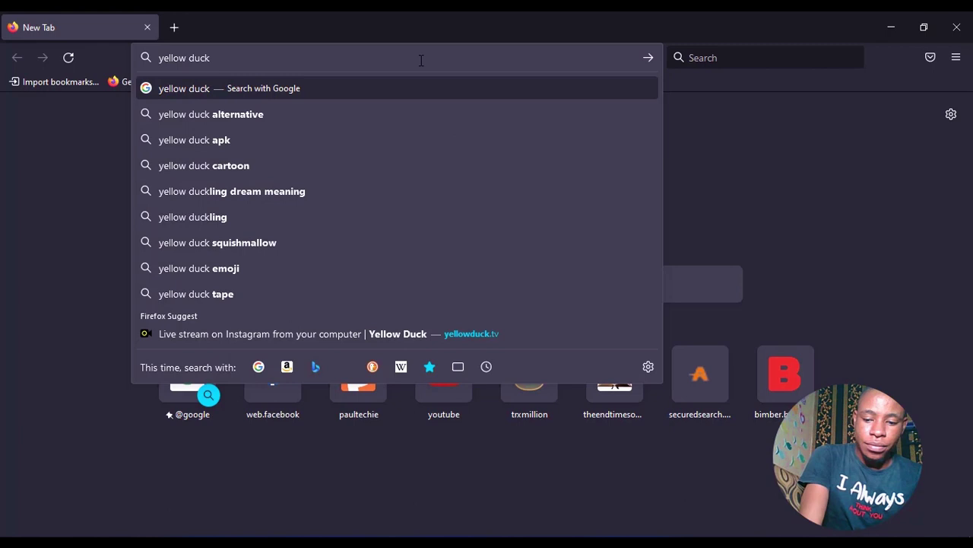
{"action": "key", "text": "Return"}
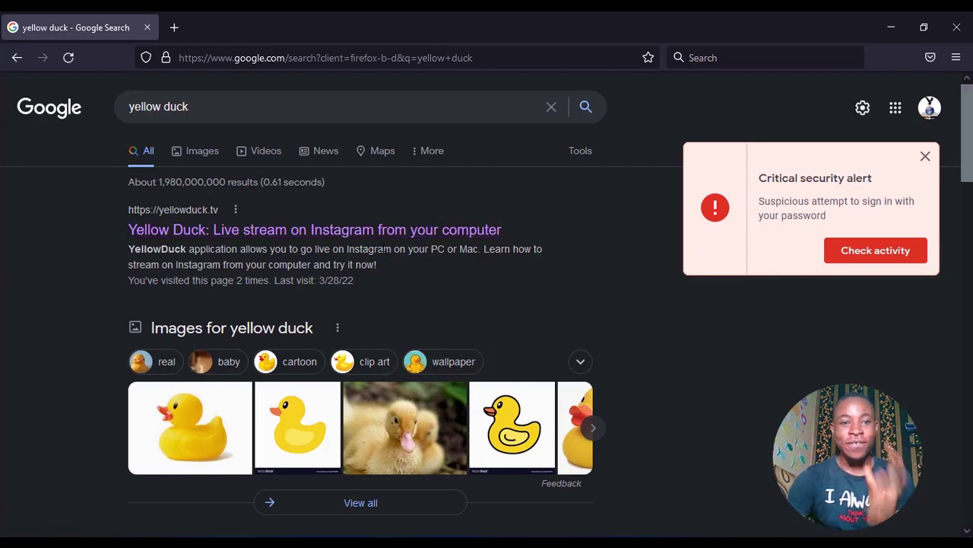
Open yellowduck.tv and start downloading the YellowDuck Setup 1.3.0 Windows installer.
{"action": "left_click", "coordinate": [374, 231]}
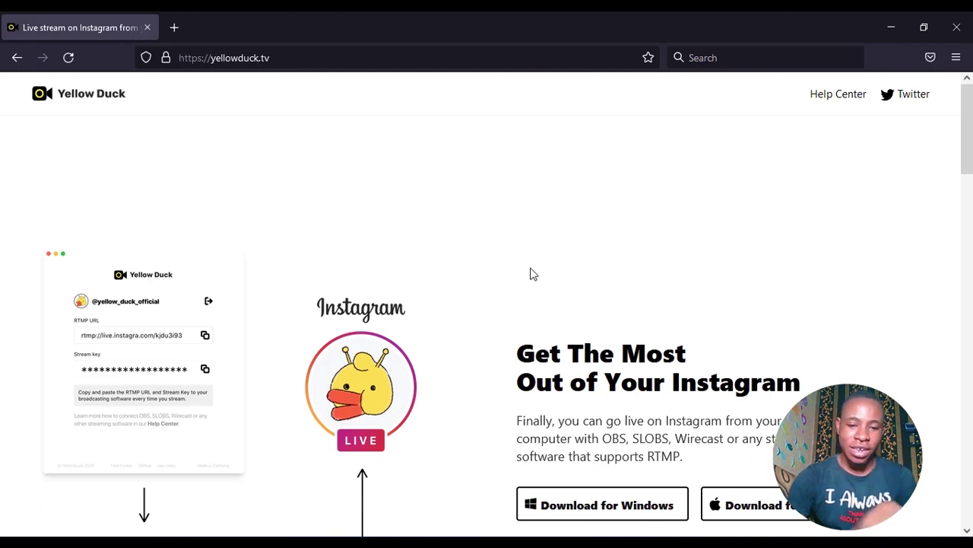
{"action": "scroll", "coordinate": [590, 445], "scroll_direction": "down", "scroll_amount": 2}
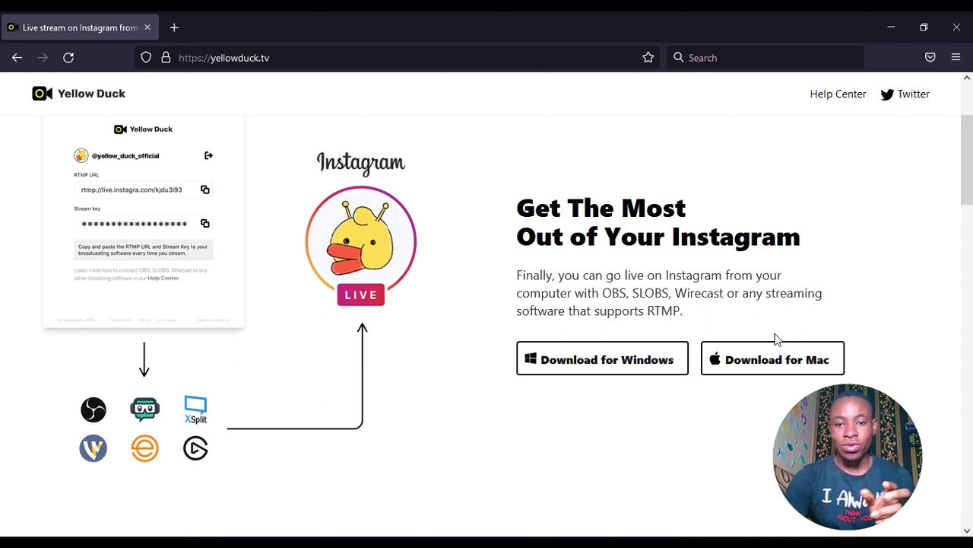
{"action": "left_click", "coordinate": [626, 367]}
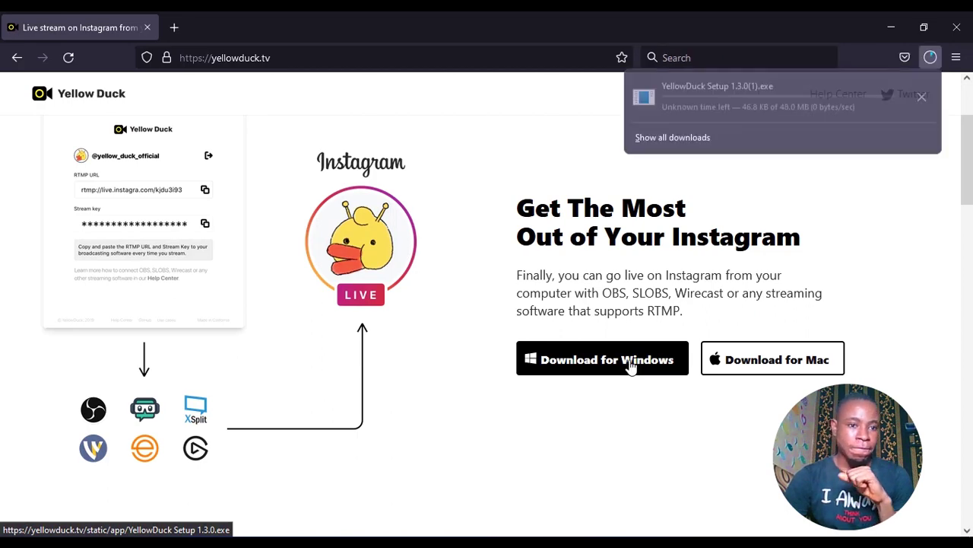
Open a maximized File Explorer window on the Downloads folder.
{"action": "left_click", "coordinate": [892, 28]}
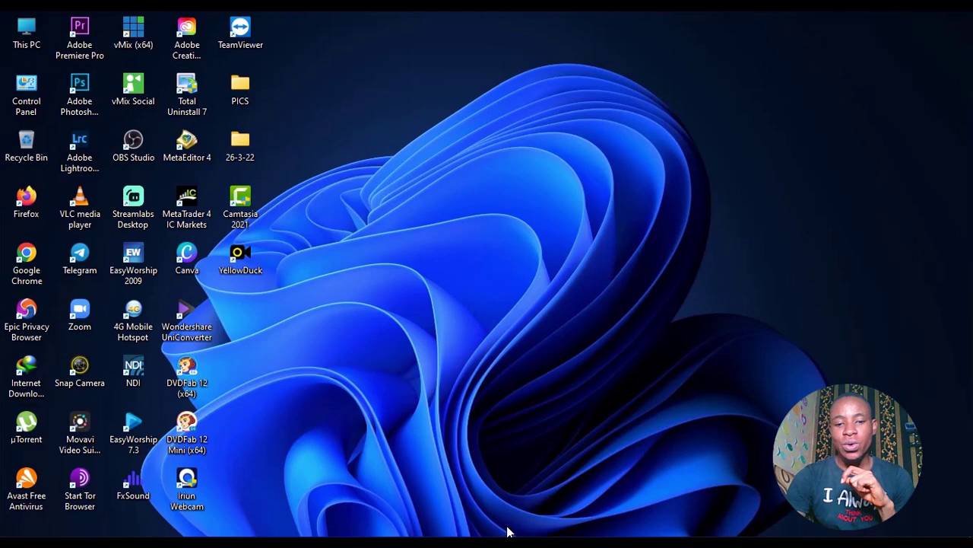
{"action": "right_click", "coordinate": [475, 540]}
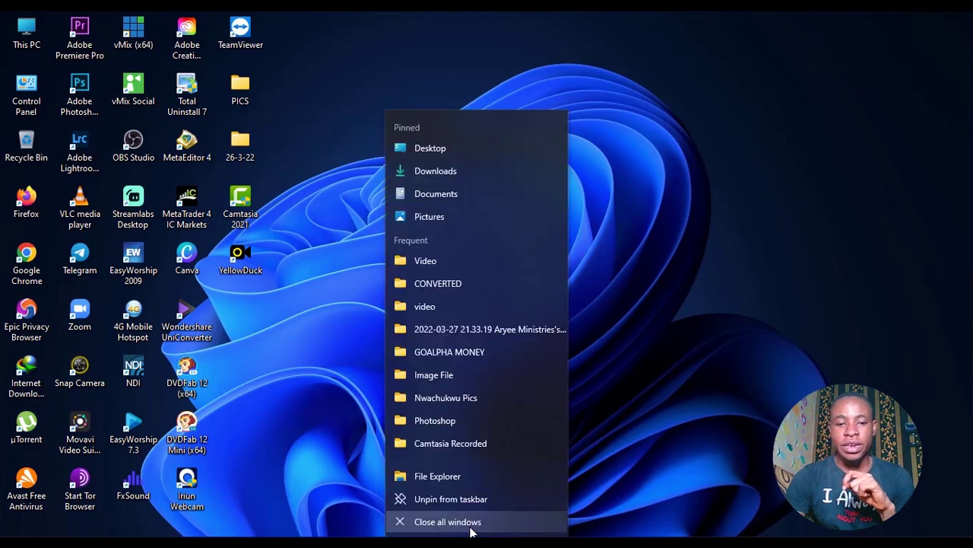
{"action": "left_click", "coordinate": [444, 473]}
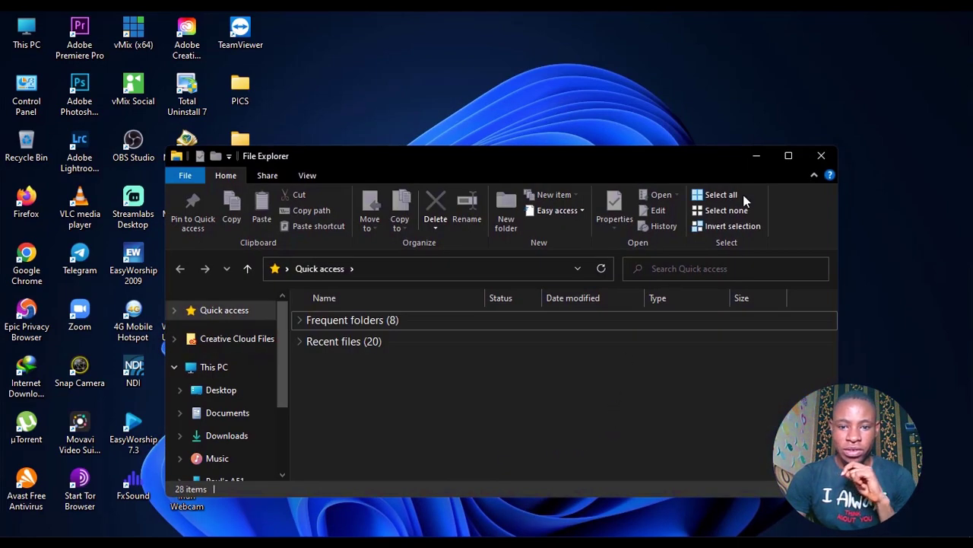
{"action": "double_click", "coordinate": [784, 158]}
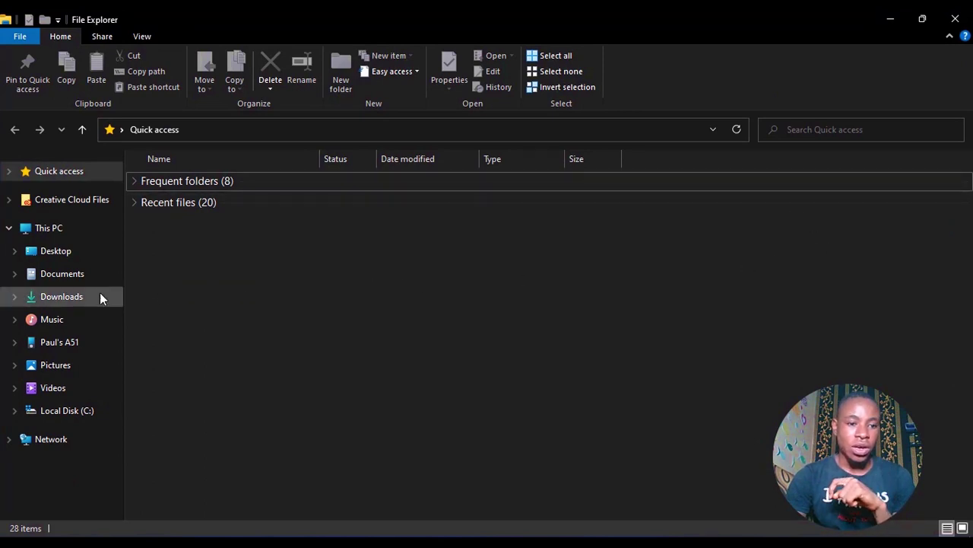
{"action": "left_click", "coordinate": [68, 303]}
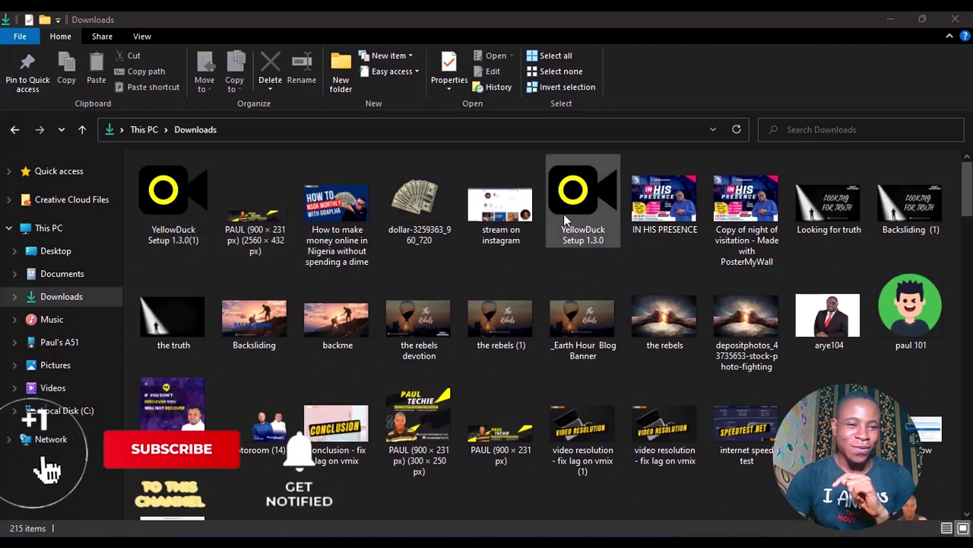
Run YellowDuck Setup 1.3.0(1) as administrator.
{"action": "left_click", "coordinate": [158, 219]}
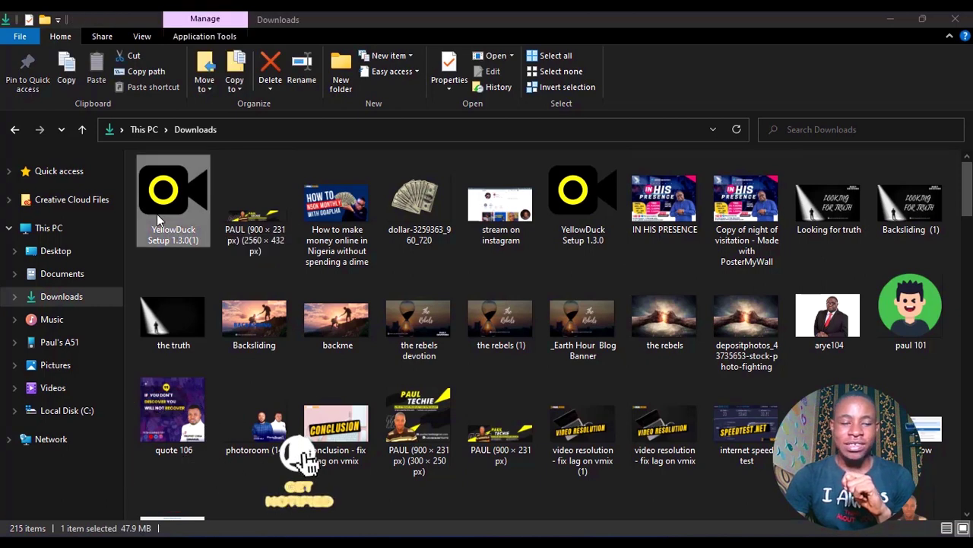
{"action": "right_click", "coordinate": [159, 220]}
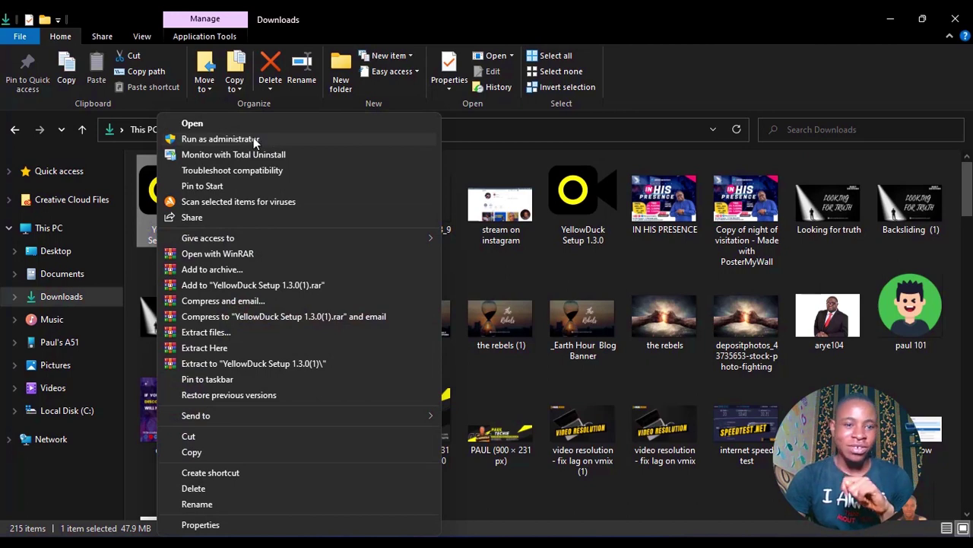
{"action": "left_click", "coordinate": [254, 140]}
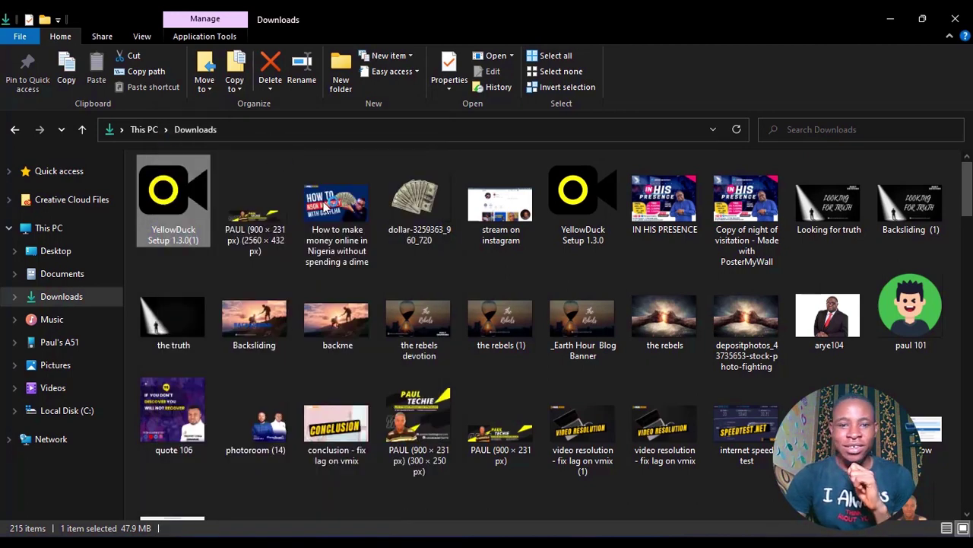
{"action": "left_click", "coordinate": [891, 19]}
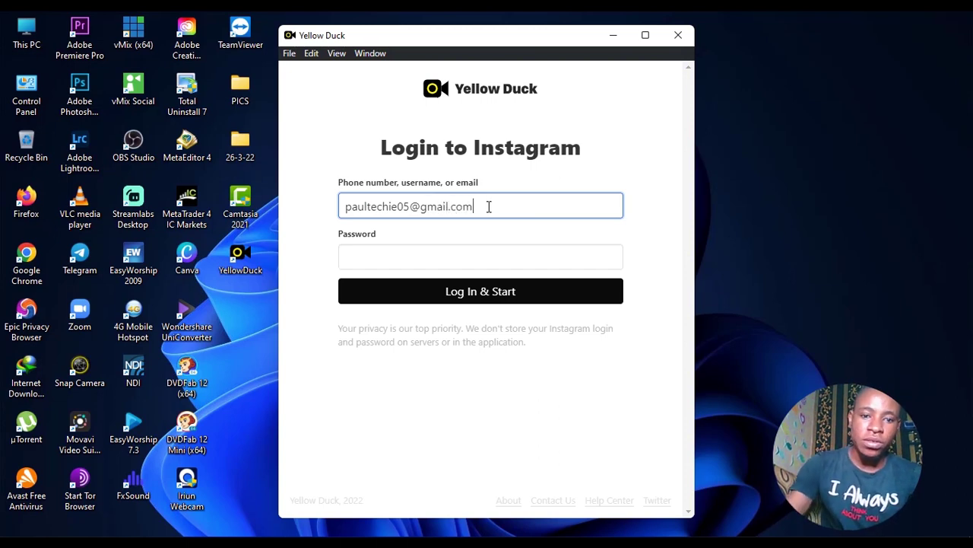
Enter the Instagram account password and log in to reveal the RTMP URL and stream key.
{"action": "left_click", "coordinate": [466, 256]}
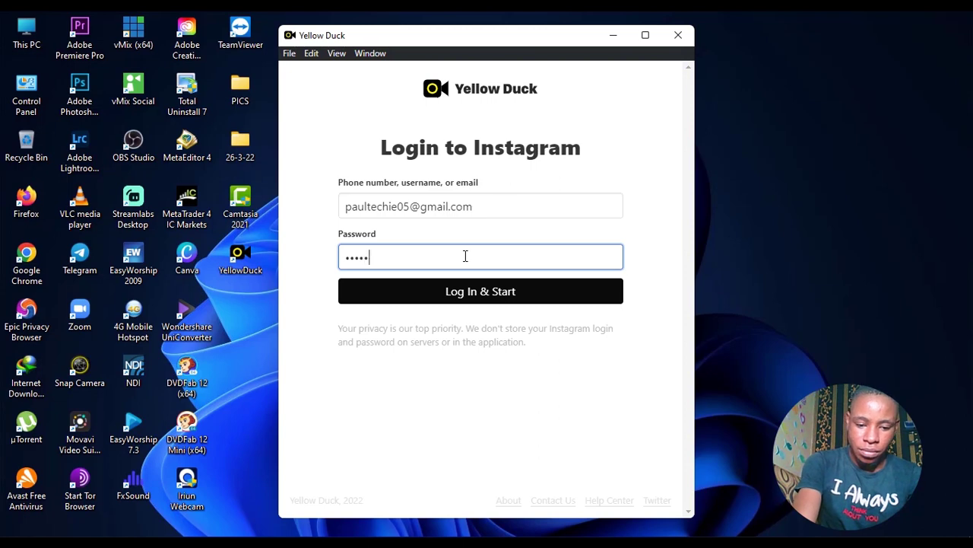
{"action": "left_click", "coordinate": [445, 300]}
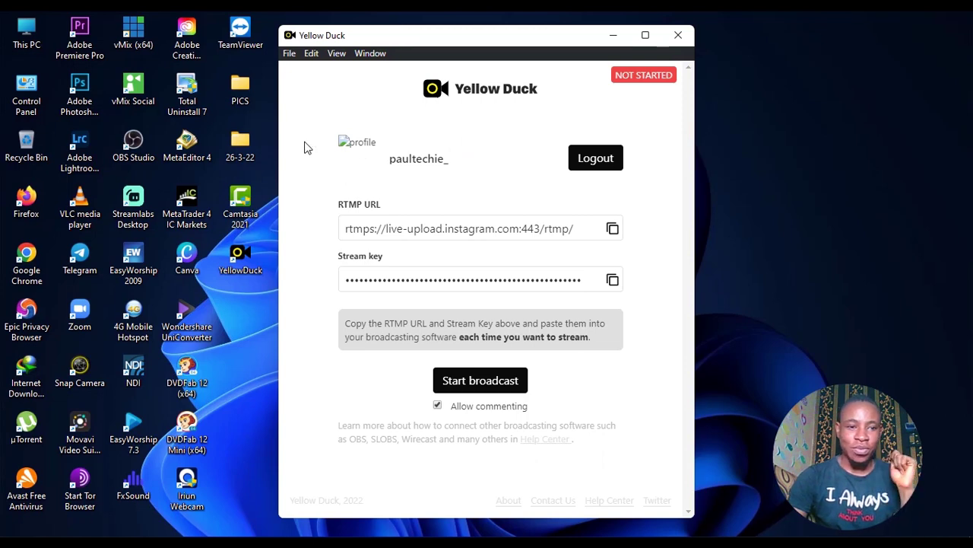
Launch OBS Studio and add a new Media Source named 'VIDEO'.
{"action": "double_click", "coordinate": [136, 147]}
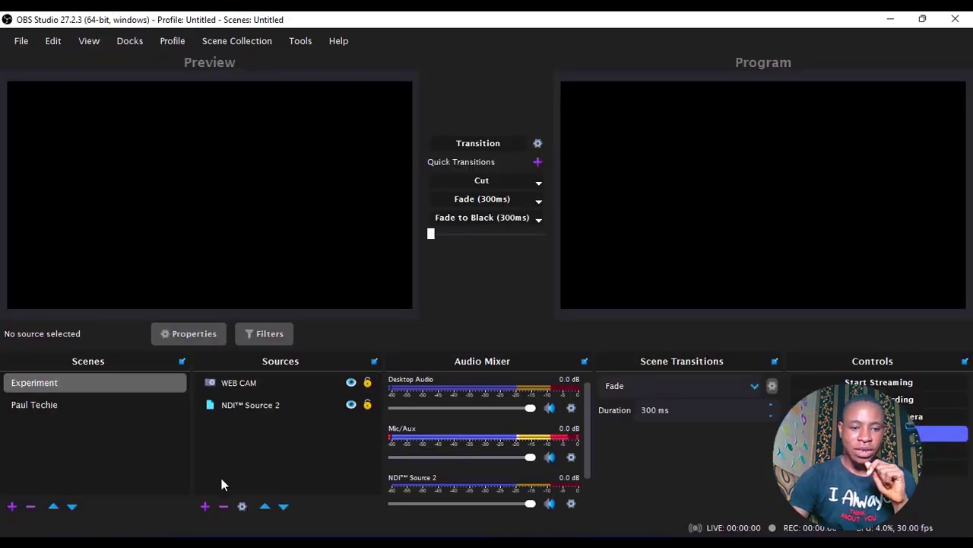
{"action": "left_click", "coordinate": [205, 507]}
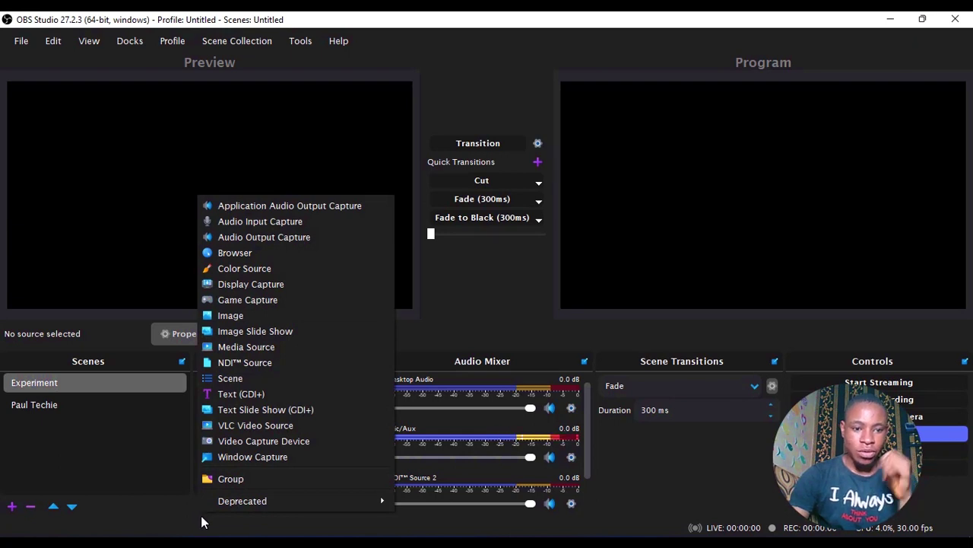
{"action": "left_click", "coordinate": [256, 344]}
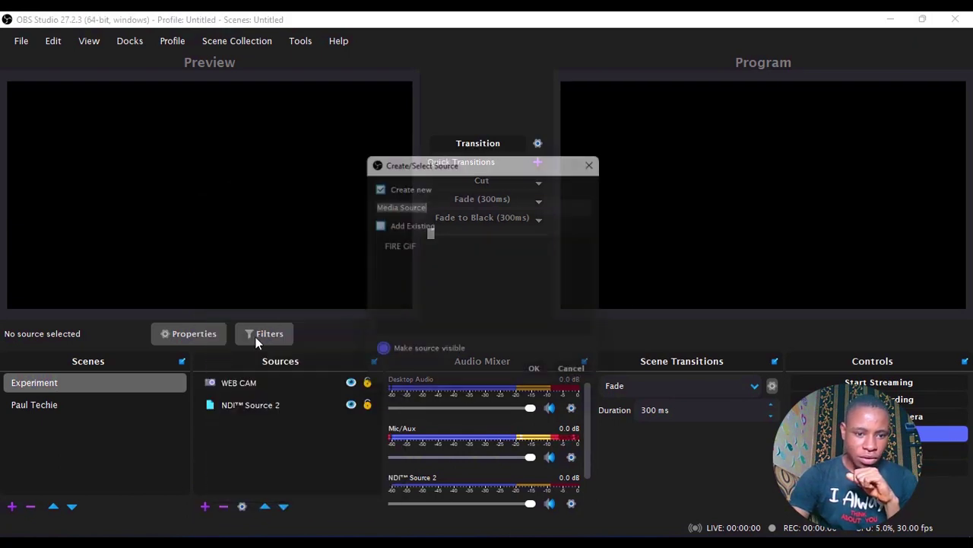
{"action": "type", "text": "VIDEO"}
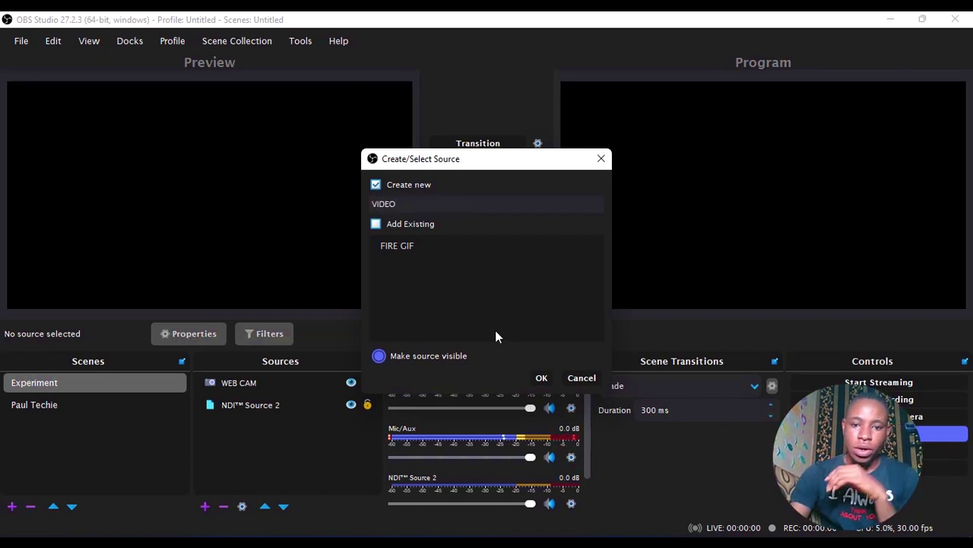
{"action": "left_click", "coordinate": [536, 377]}
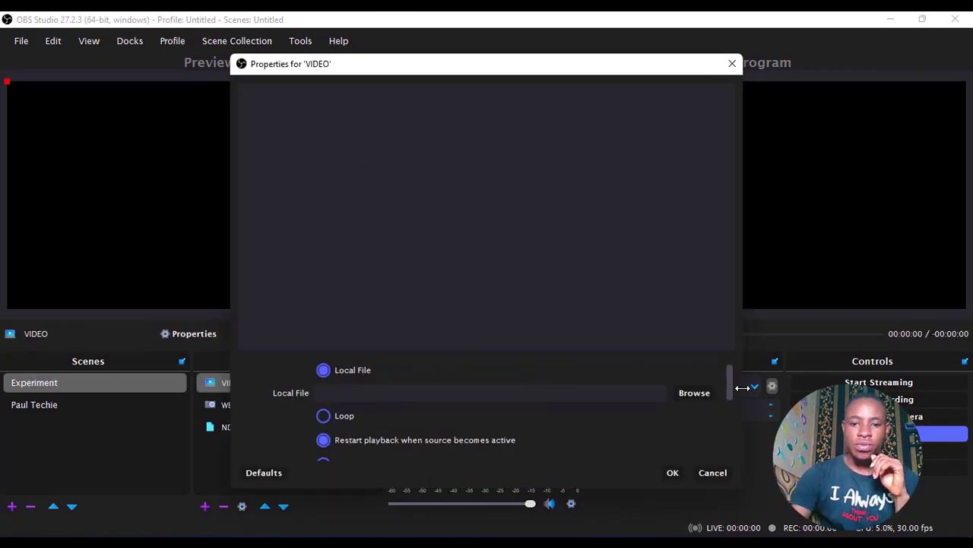
Load the .mp4 from Videos > FRESH FIRE 22 > MONDAY 21 MARCH 2022 into the VIDEO source.
{"action": "left_click", "coordinate": [694, 393]}
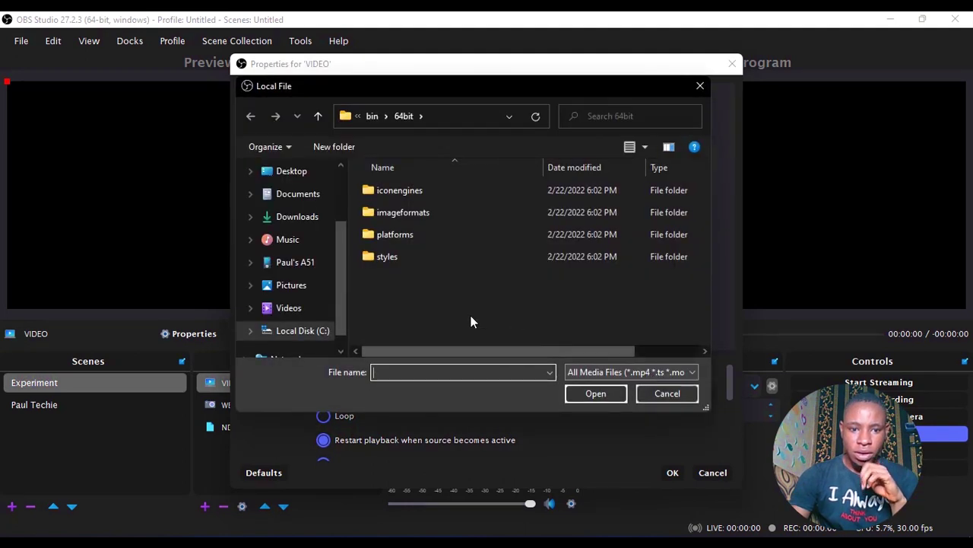
{"action": "left_click", "coordinate": [309, 306]}
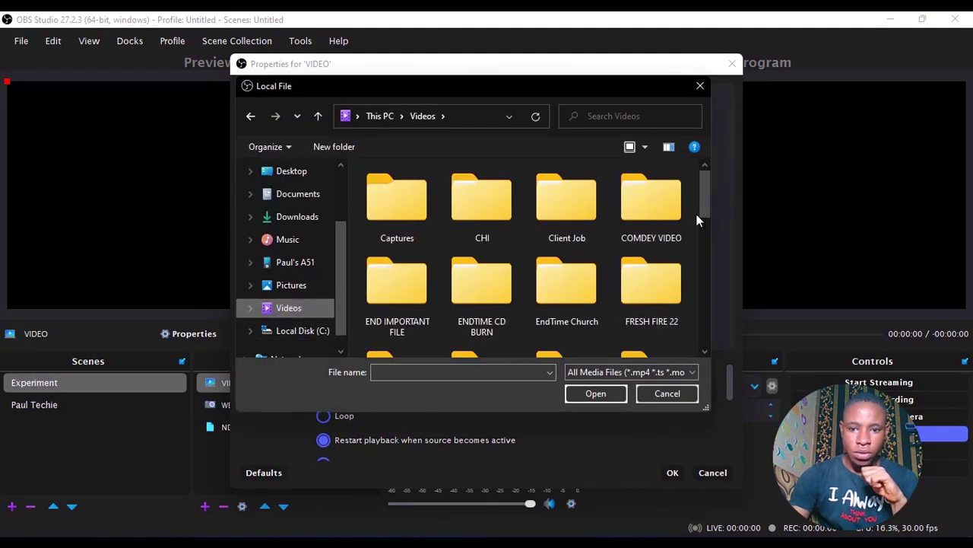
{"action": "mouse_move", "coordinate": [708, 194]}
{"action": "left_mouse_down"}
{"action": "mouse_move", "coordinate": [711, 236]}
{"action": "mouse_move", "coordinate": [709, 206]}
{"action": "left_mouse_up"}
{"action": "double_click", "coordinate": [658, 212]}
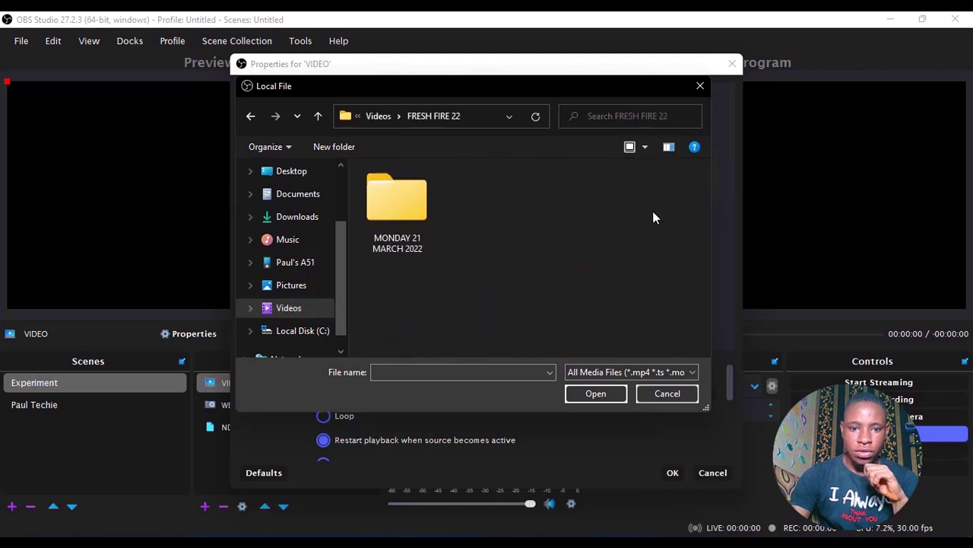
{"action": "double_click", "coordinate": [417, 206]}
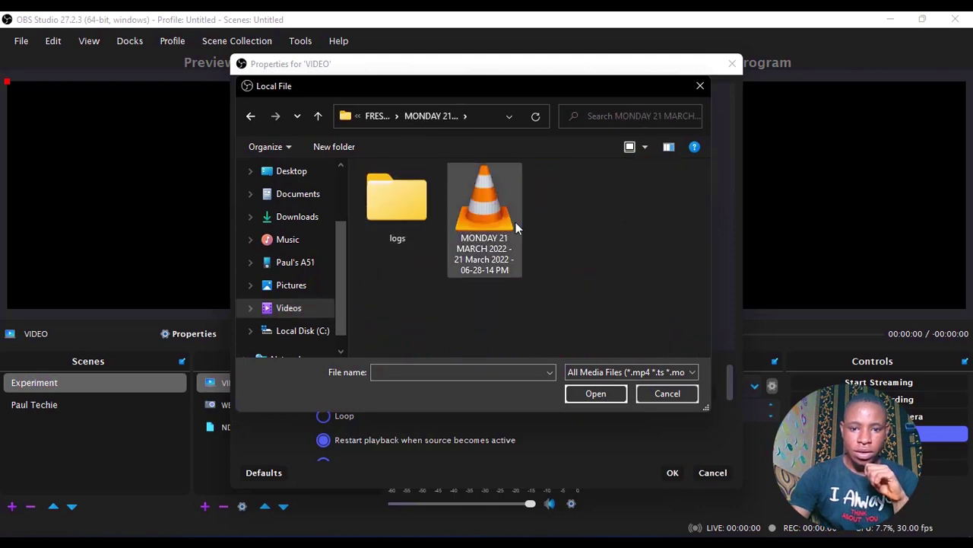
{"action": "left_click", "coordinate": [516, 222]}
{"action": "left_click", "coordinate": [587, 390]}
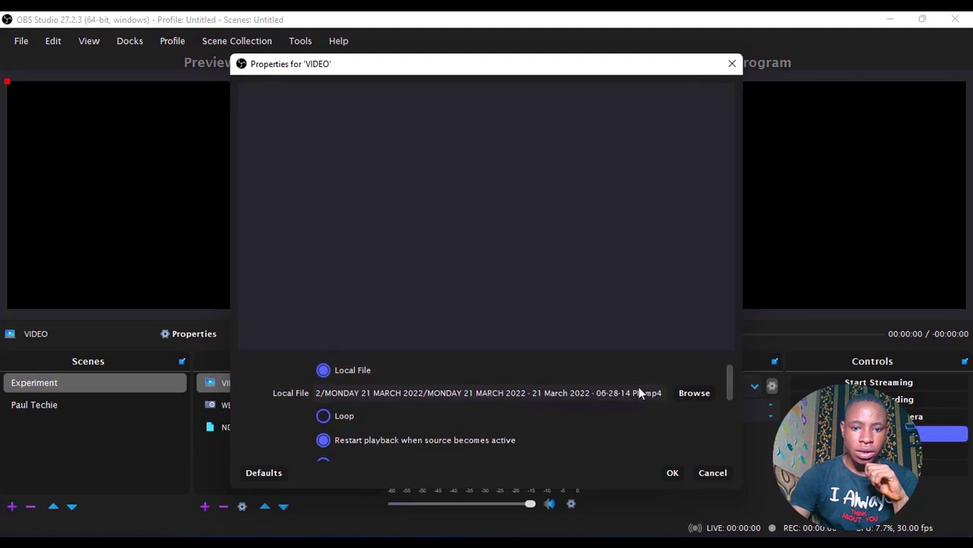
{"action": "left_click", "coordinate": [669, 470]}
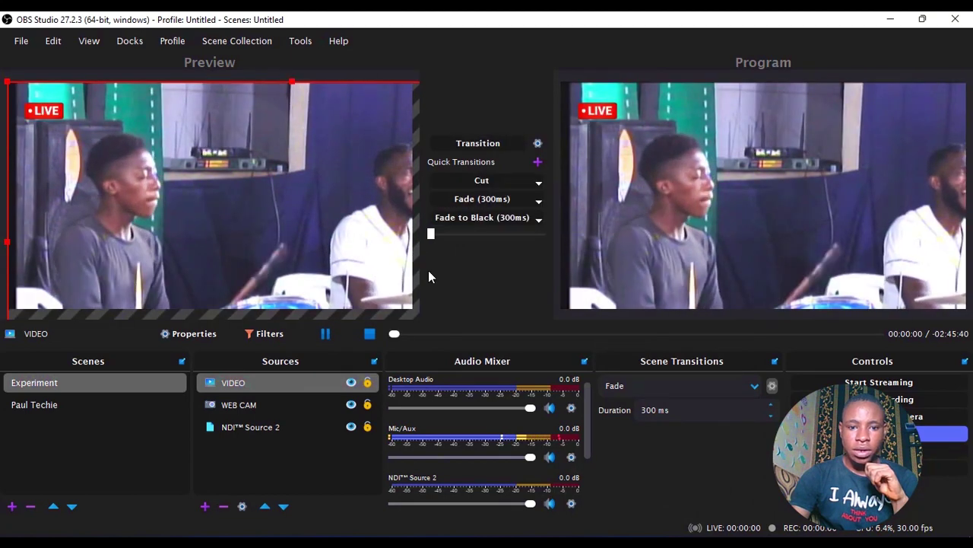
Resize and align the church video to fill the preview canvas, then transition it to Program.
{"action": "left_click_drag", "start_coordinate": [7, 82], "coordinate": [128, 171]}
{"action": "left_click_drag", "start_coordinate": [285, 289], "coordinate": [177, 219]}
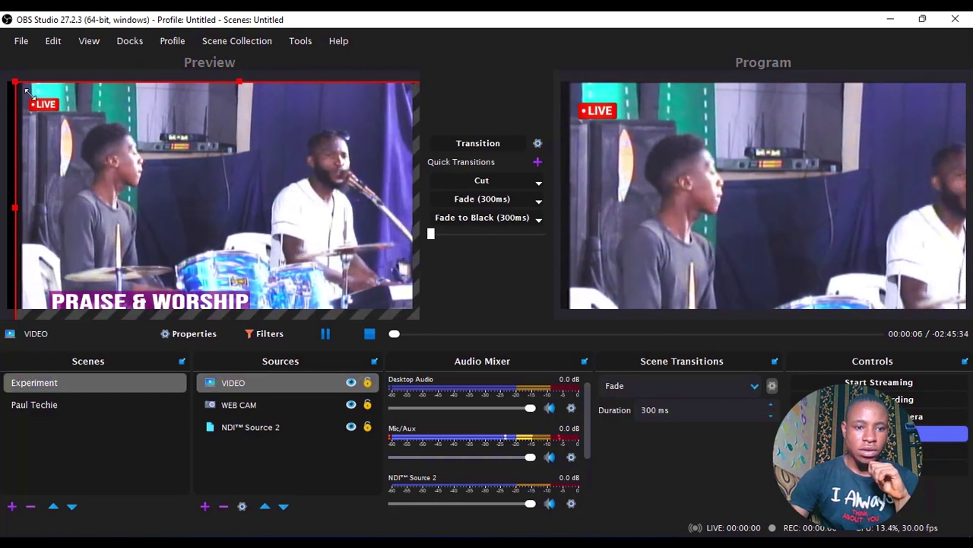
{"action": "left_click_drag", "start_coordinate": [27, 91], "coordinate": [117, 152]}
{"action": "left_click_drag", "start_coordinate": [233, 211], "coordinate": [119, 152]}
{"action": "left_click_drag", "start_coordinate": [348, 275], "coordinate": [413, 310]}
{"action": "left_click", "coordinate": [465, 143]}
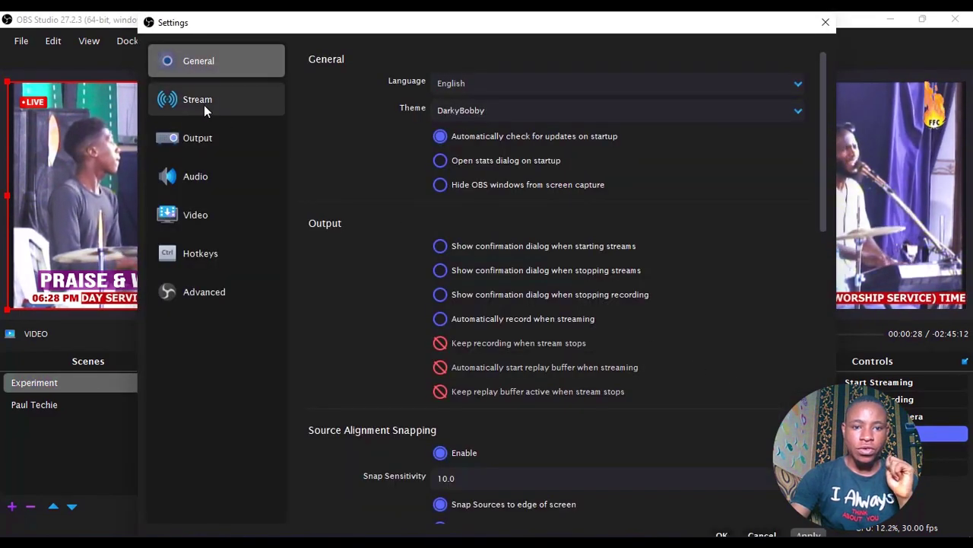
Keep the Custom stream service and paste rtmps://live-upload.instagram.com:443/rtmp/ as the server.
{"action": "left_click", "coordinate": [203, 111]}
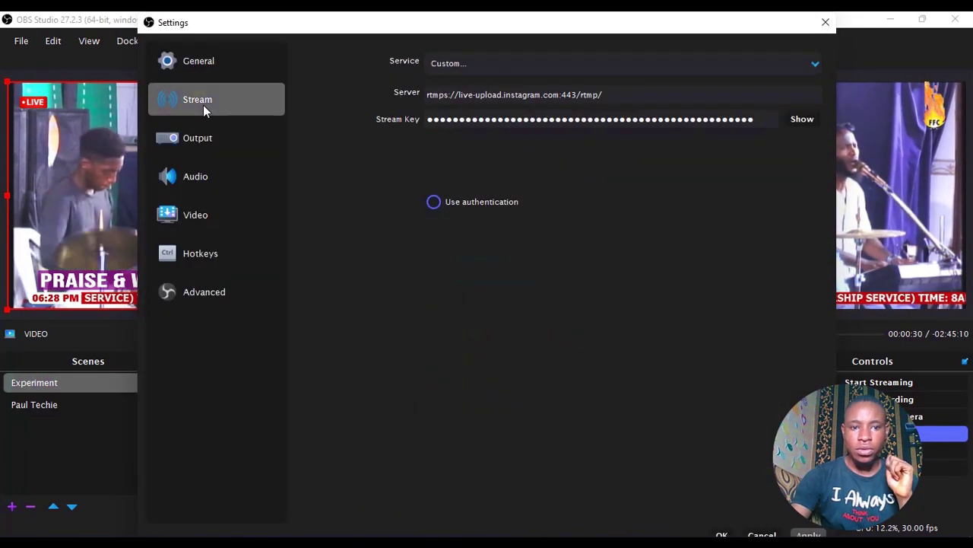
{"action": "left_click", "coordinate": [471, 64]}
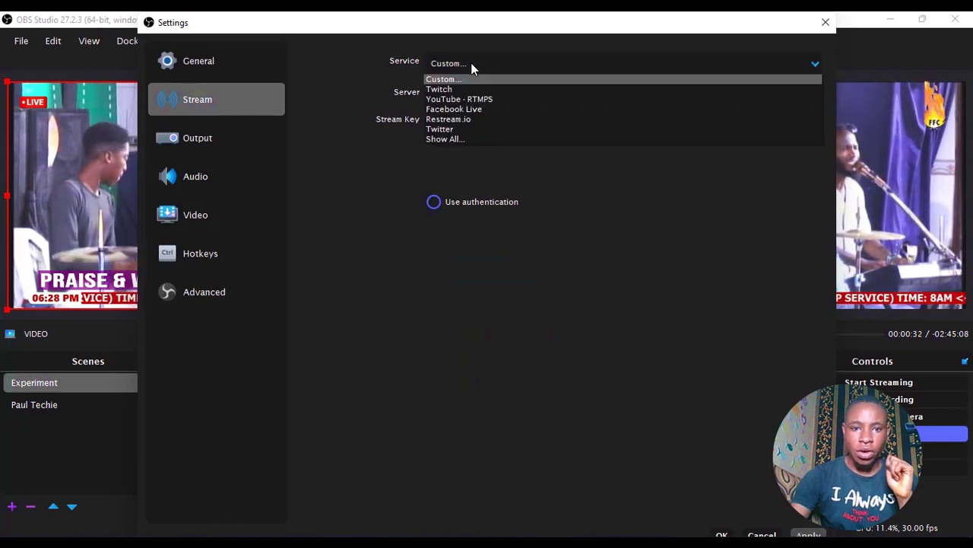
{"action": "left_click", "coordinate": [469, 80]}
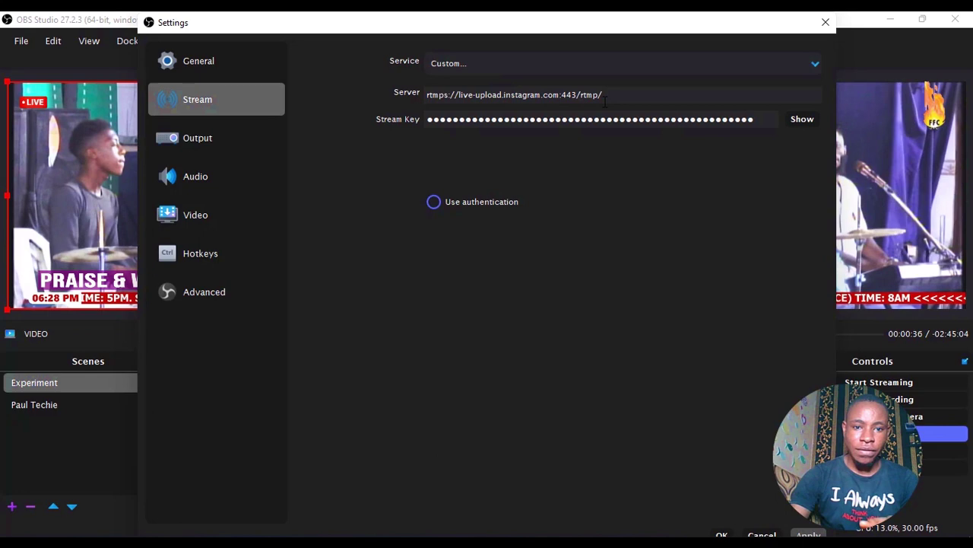
{"action": "key", "text": "alt+Tab"}
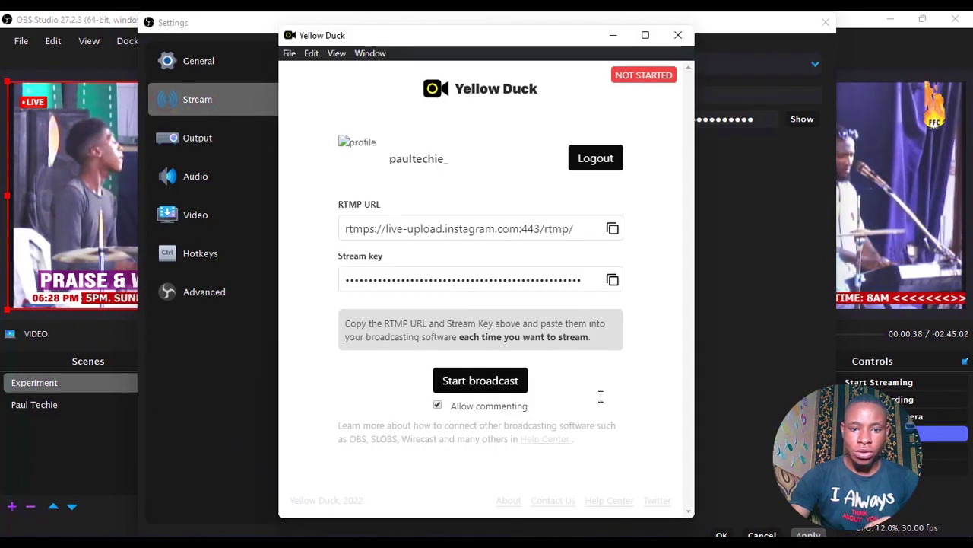
{"action": "left_click", "coordinate": [612, 230]}
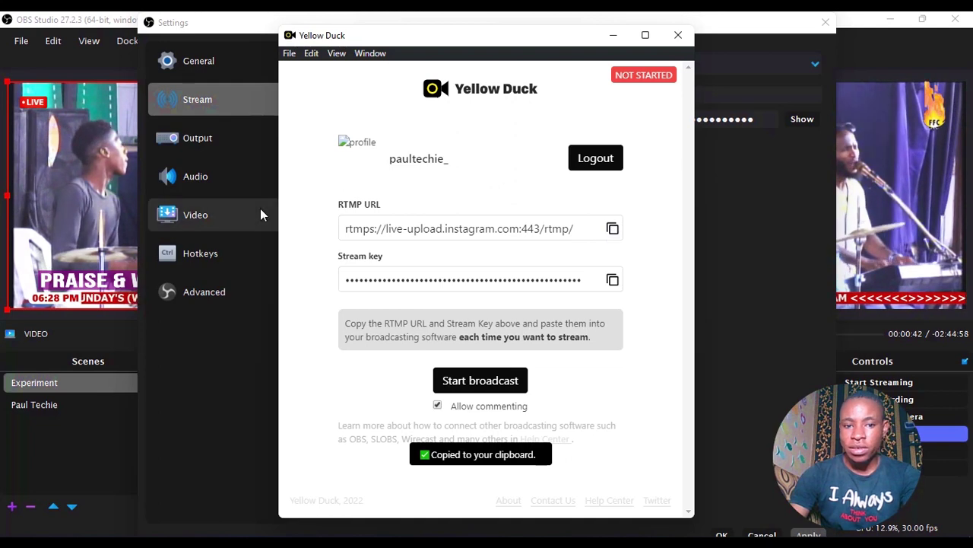
{"action": "left_click", "coordinate": [736, 222]}
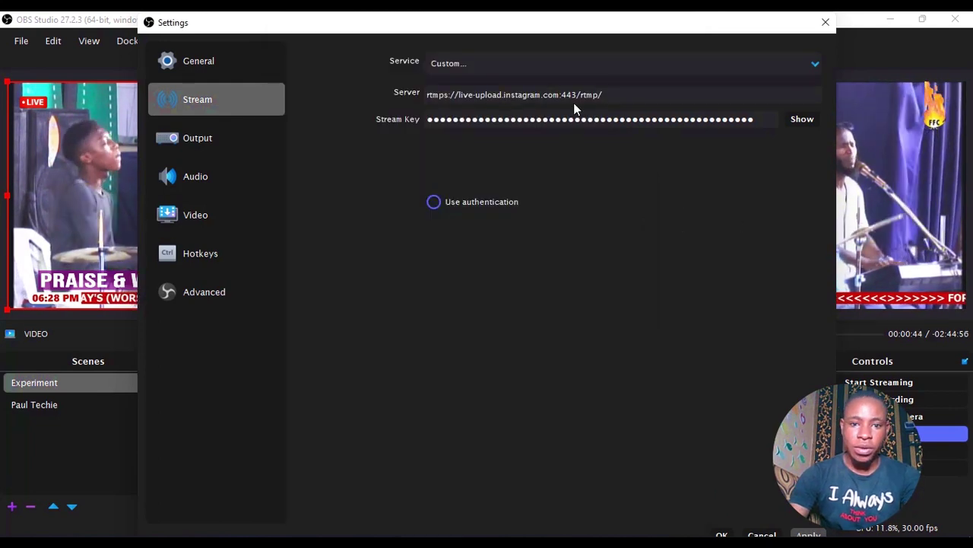
{"action": "key", "text": "ctrl+v"}
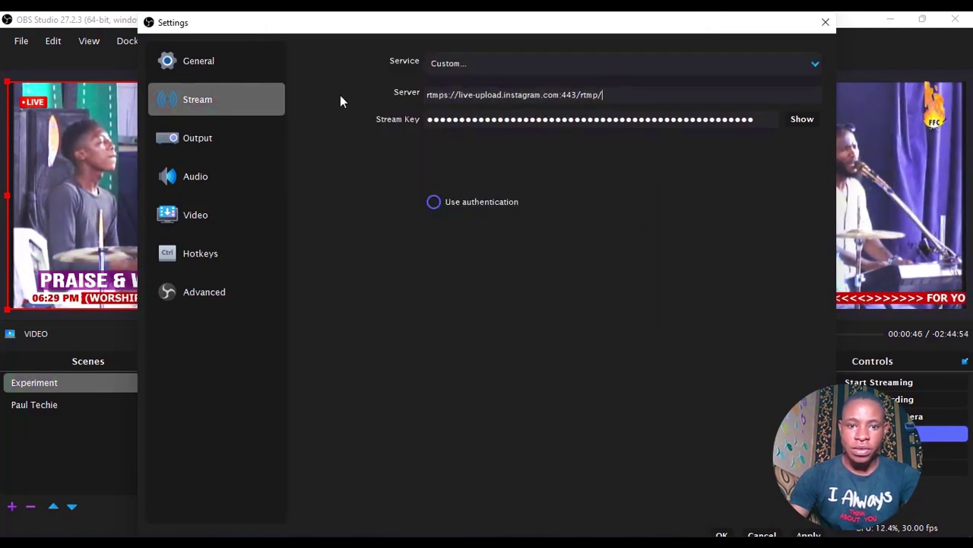
Copy the stream key from Yellow Duck into OBS's Stream Key field.
{"action": "key", "text": "alt+Tab"}
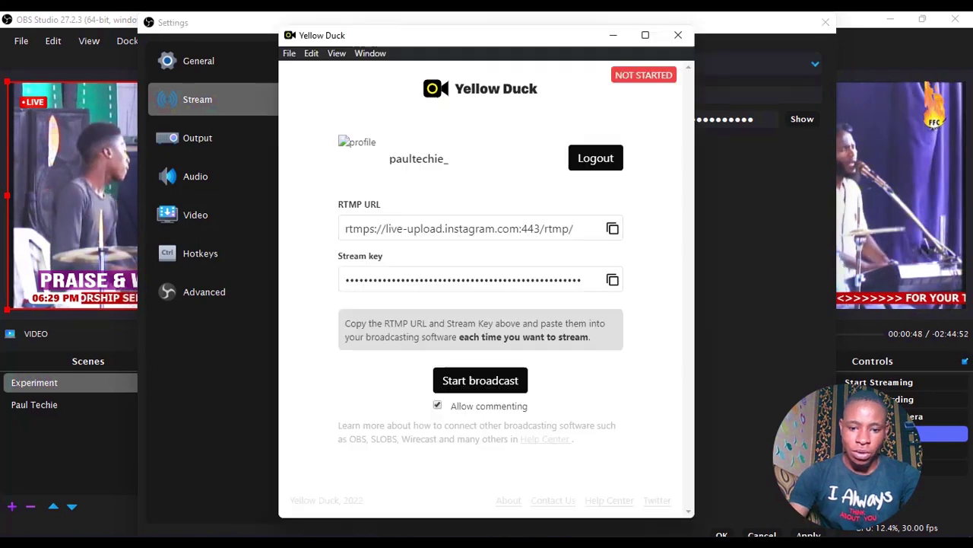
{"action": "left_click", "coordinate": [613, 281]}
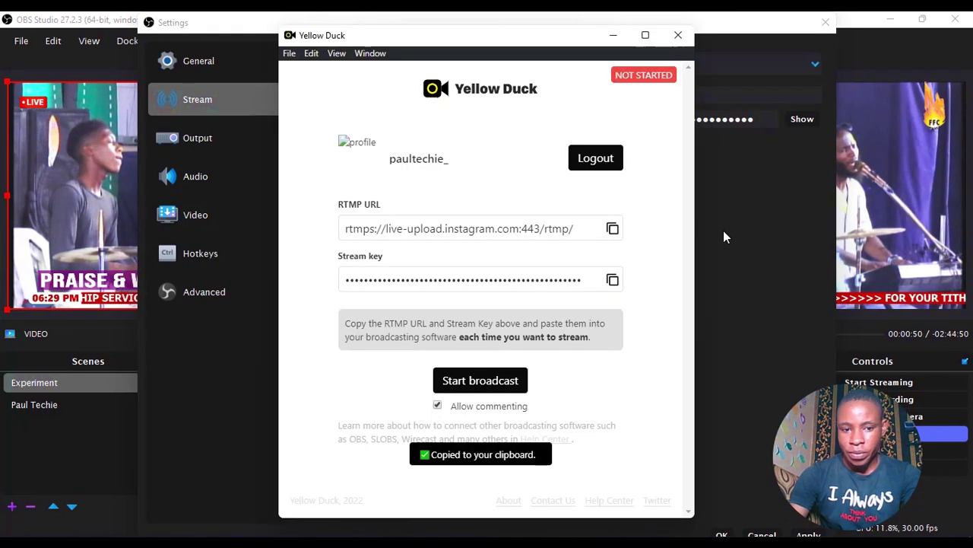
{"action": "left_click", "coordinate": [727, 232]}
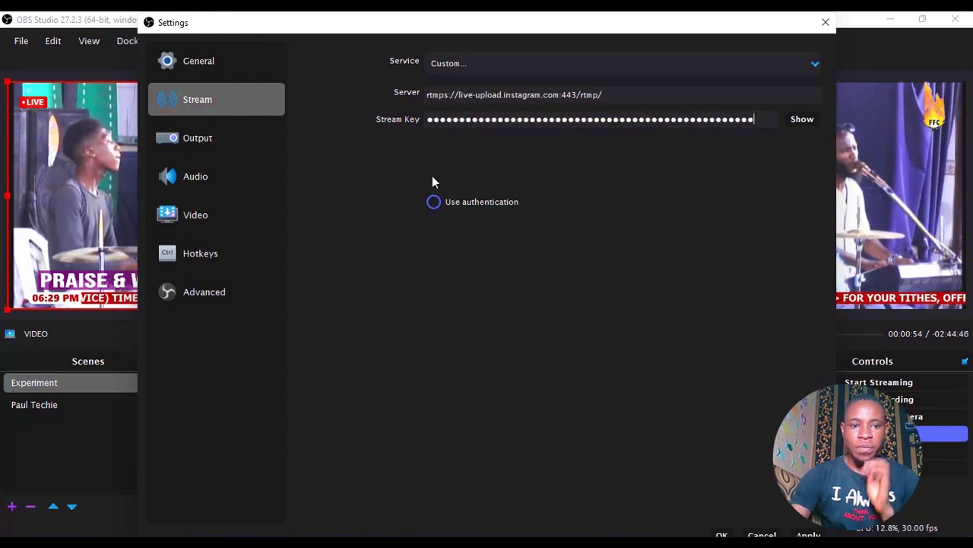
In Output settings, lower Video Bitrate from 1200 to 800 Kbps, keeping the x264 encoder.
{"action": "left_click", "coordinate": [204, 139]}
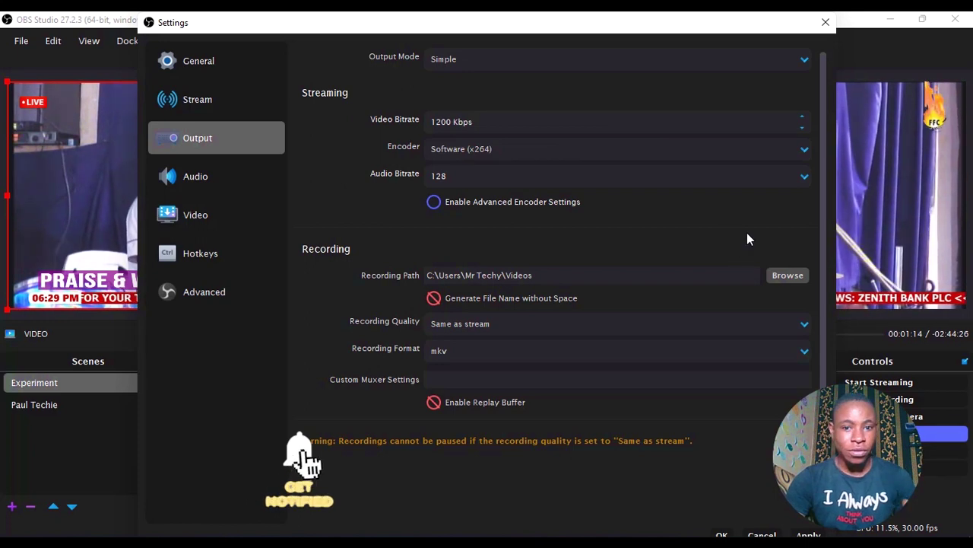
{"action": "left_click", "coordinate": [801, 128]}
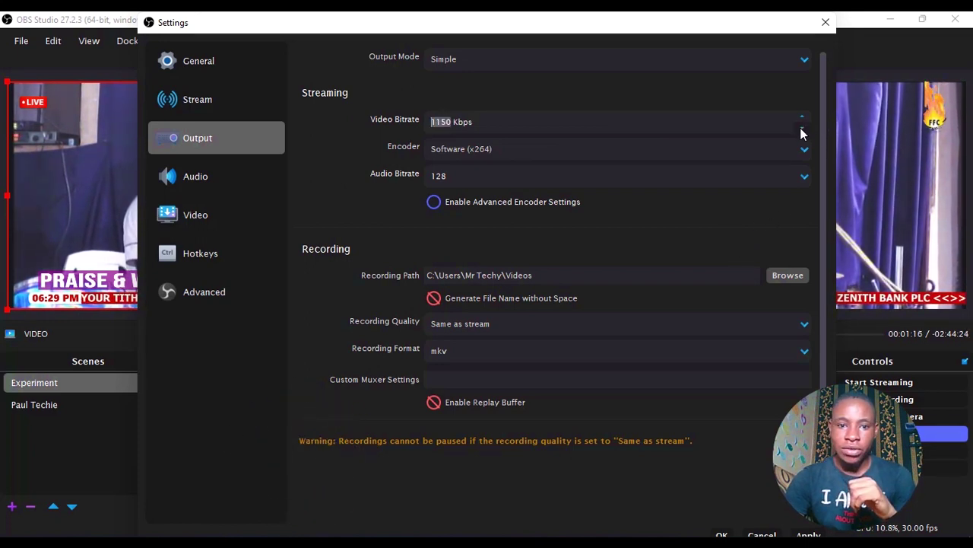
{"action": "left_click", "coordinate": [804, 129]}
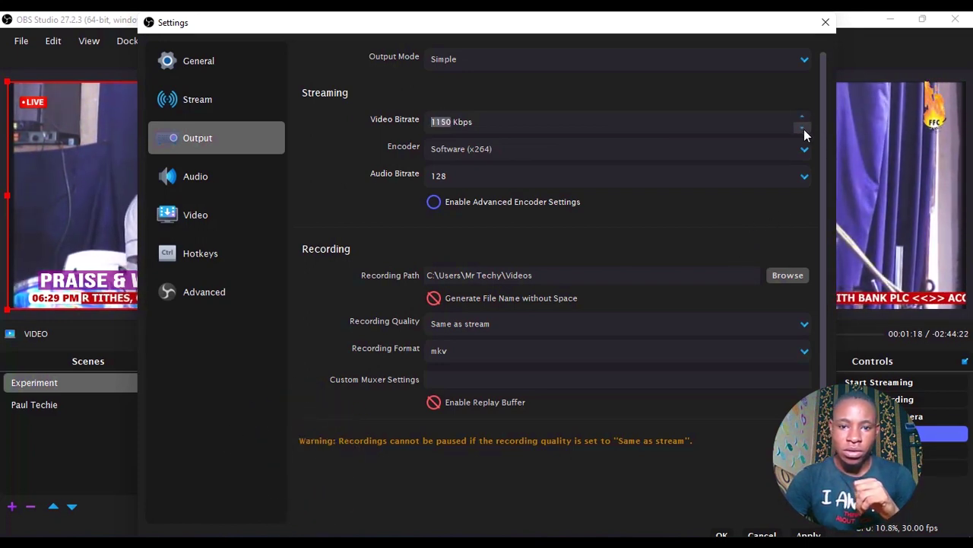
{"action": "left_click", "coordinate": [803, 126]}
{"action": "left_click", "coordinate": [803, 126]}
{"action": "left_click", "coordinate": [803, 127]}
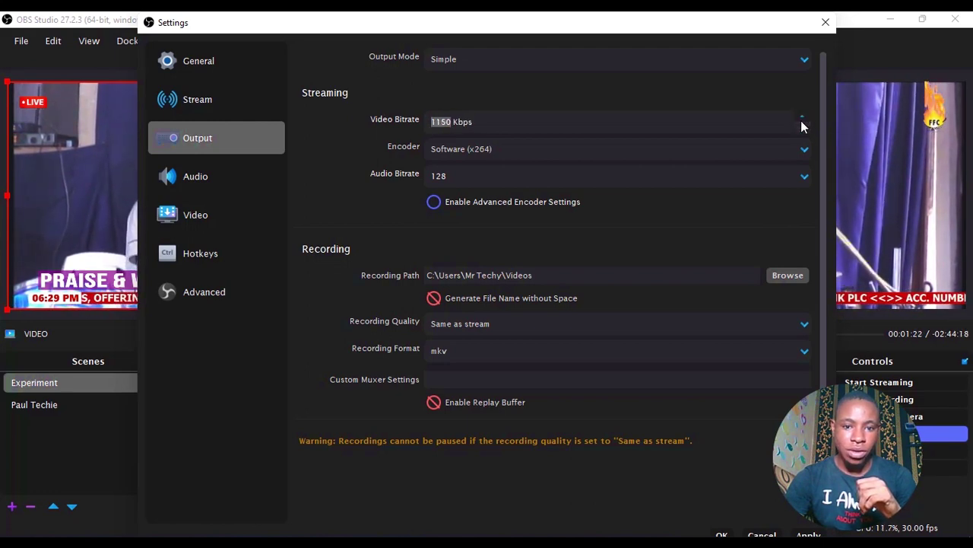
{"action": "left_click", "coordinate": [801, 128]}
{"action": "left_click", "coordinate": [801, 129]}
{"action": "left_click", "coordinate": [801, 128]}
{"action": "left_click", "coordinate": [802, 128]}
{"action": "left_click", "coordinate": [801, 128]}
{"action": "left_click", "coordinate": [802, 128]}
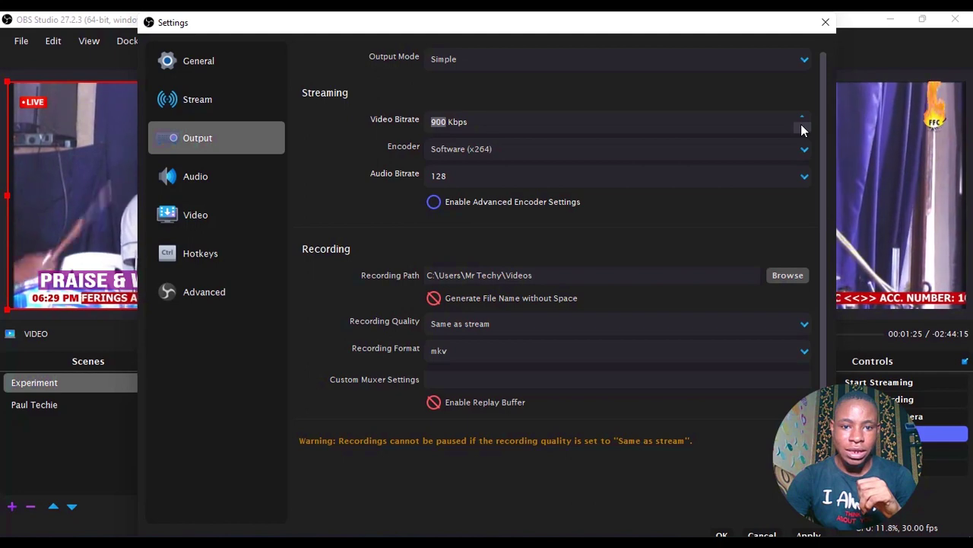
{"action": "left_click", "coordinate": [356, 149]}
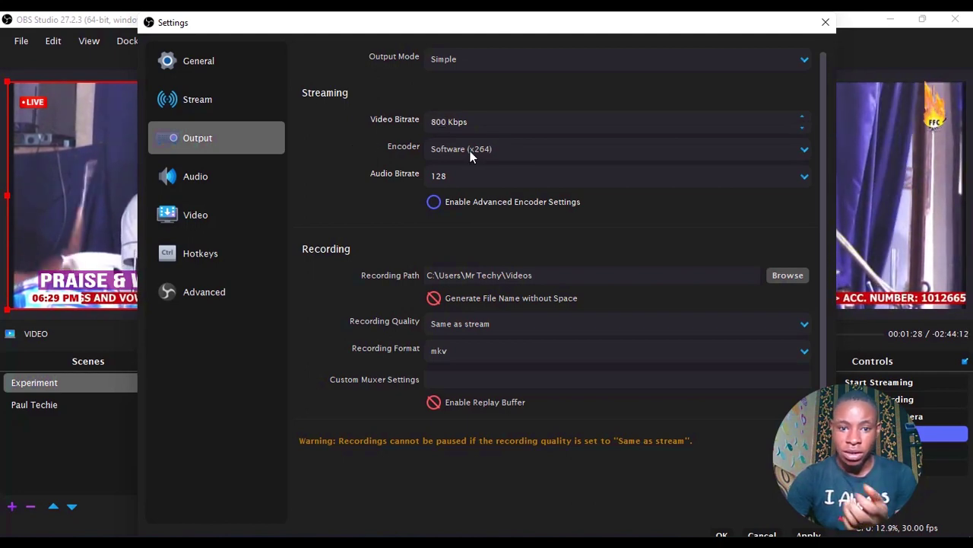
{"action": "left_click", "coordinate": [798, 176]}
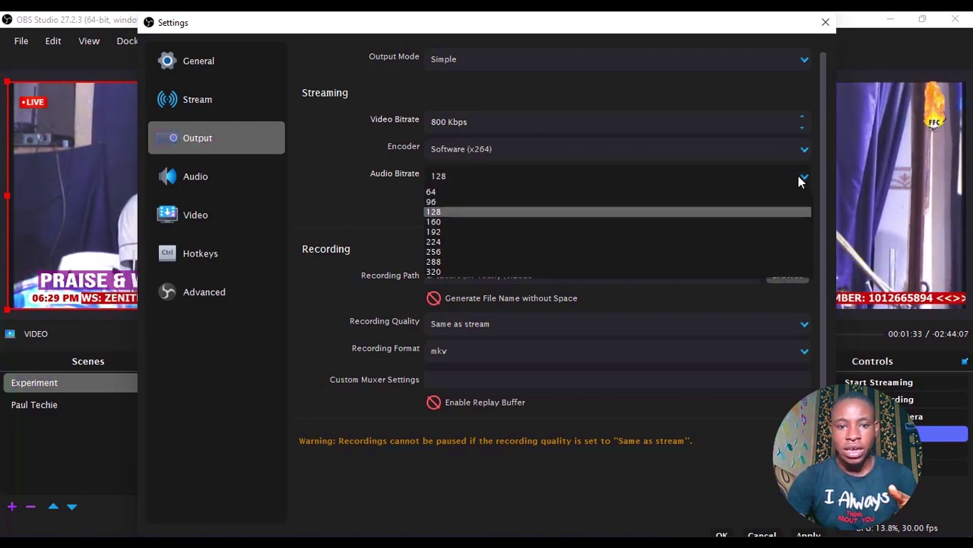
{"action": "left_click", "coordinate": [446, 212]}
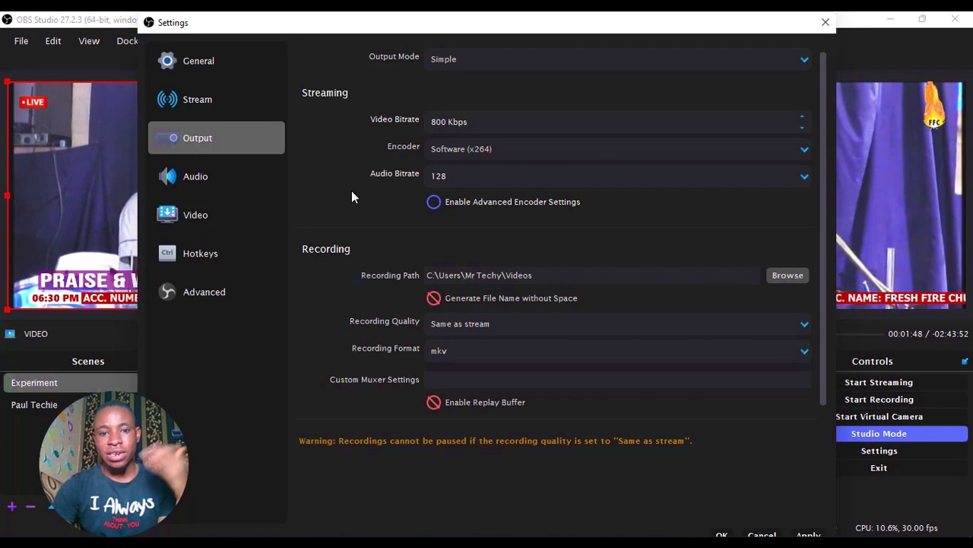
{"action": "left_click", "coordinate": [771, 178]}
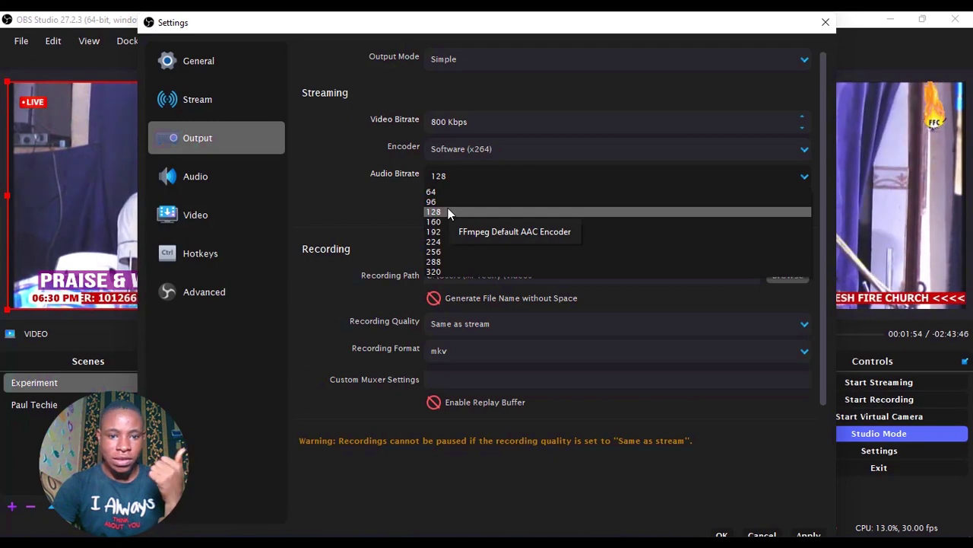
{"action": "left_click", "coordinate": [335, 198]}
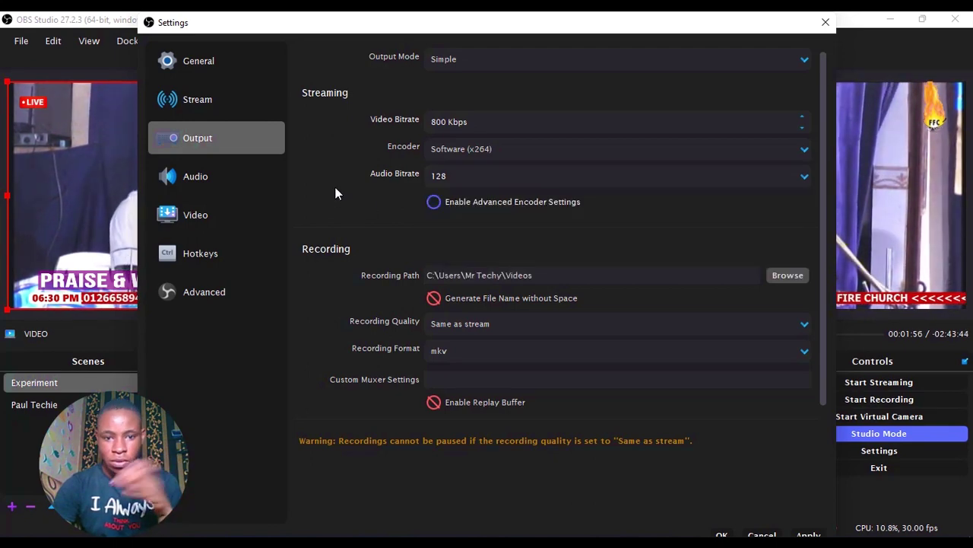
{"action": "left_click", "coordinate": [546, 179]}
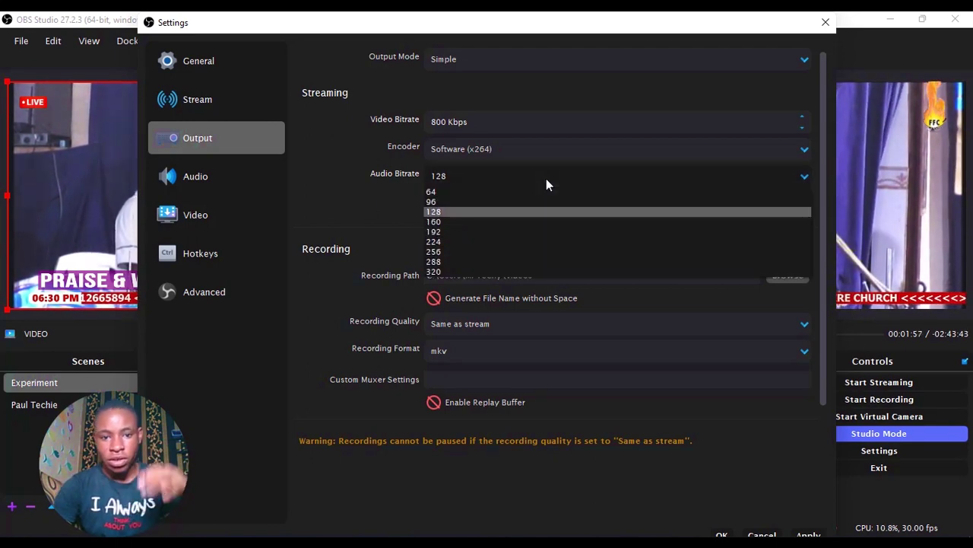
{"action": "left_click", "coordinate": [350, 201]}
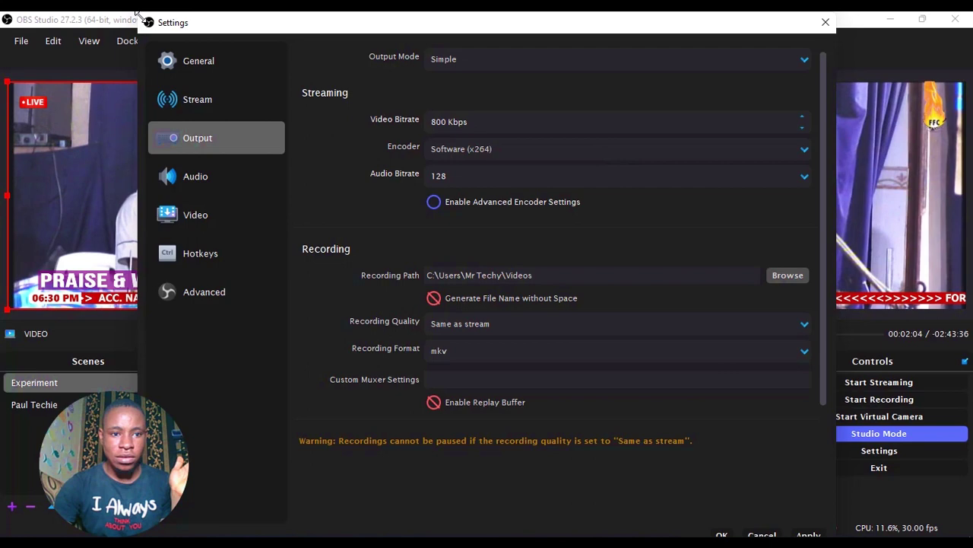
{"action": "left_click_drag", "start_coordinate": [136, 11], "coordinate": [168, 69]}
{"action": "left_click_drag", "start_coordinate": [246, 82], "coordinate": [238, 44]}
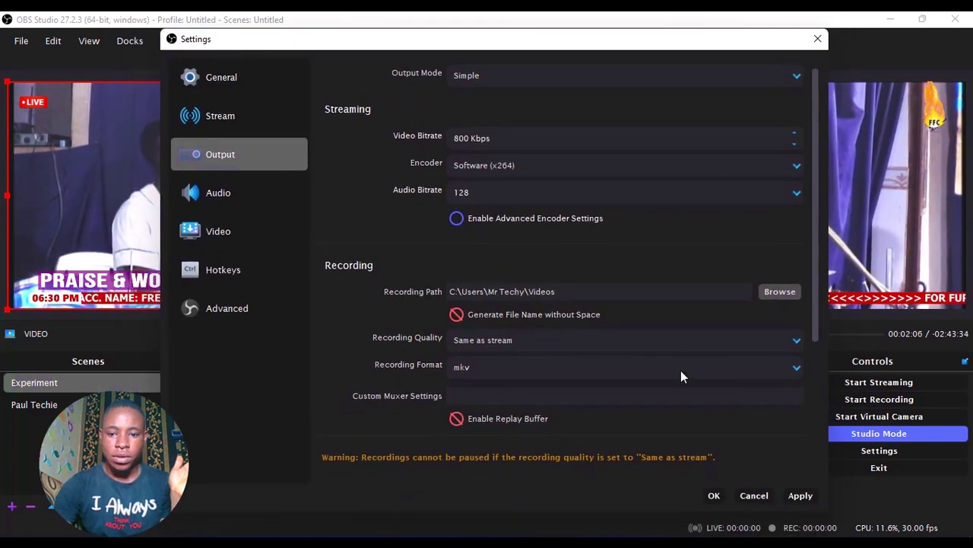
Save the settings with OK and start streaming from OBS.
{"action": "left_click", "coordinate": [713, 495]}
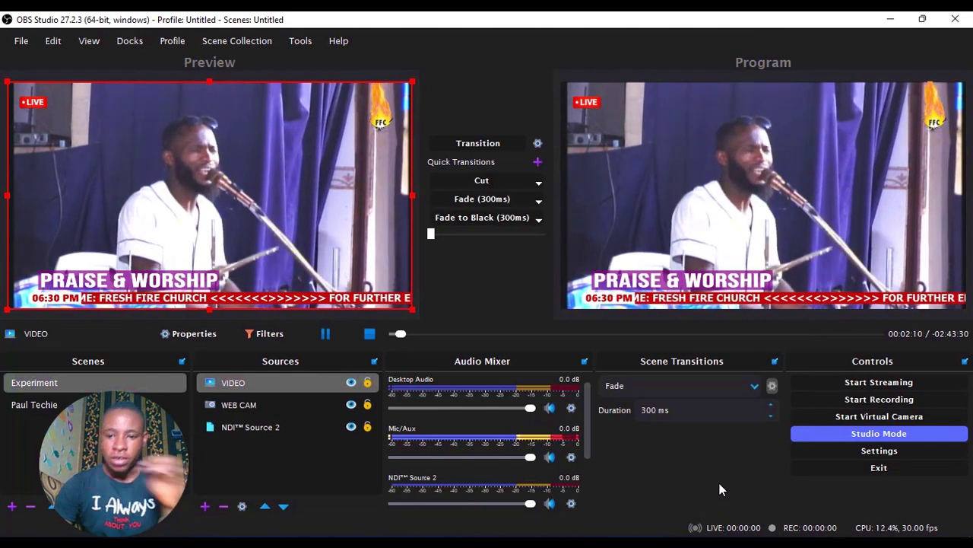
{"action": "left_click", "coordinate": [882, 384]}
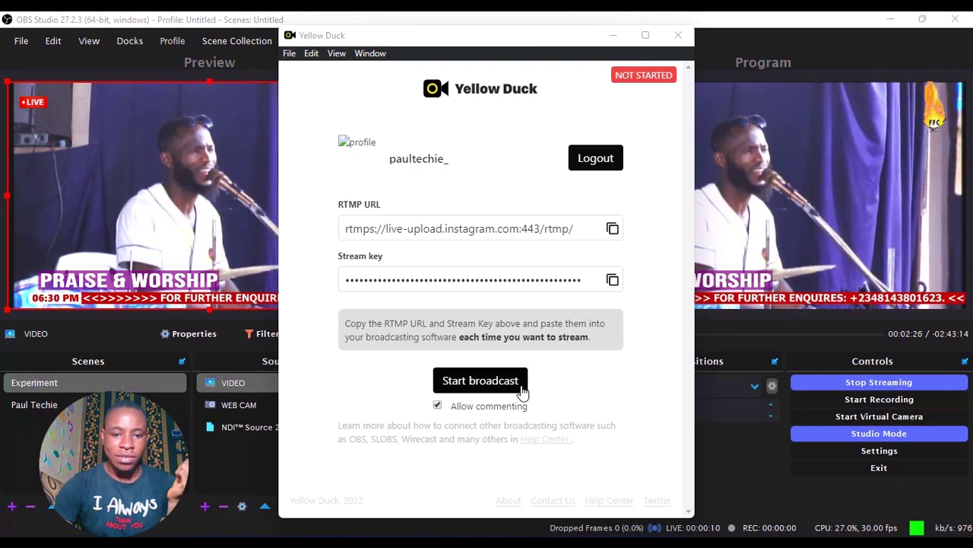
Uncheck Allow commenting in Yellow Duck and start the Instagram broadcast.
{"action": "left_click", "coordinate": [441, 411]}
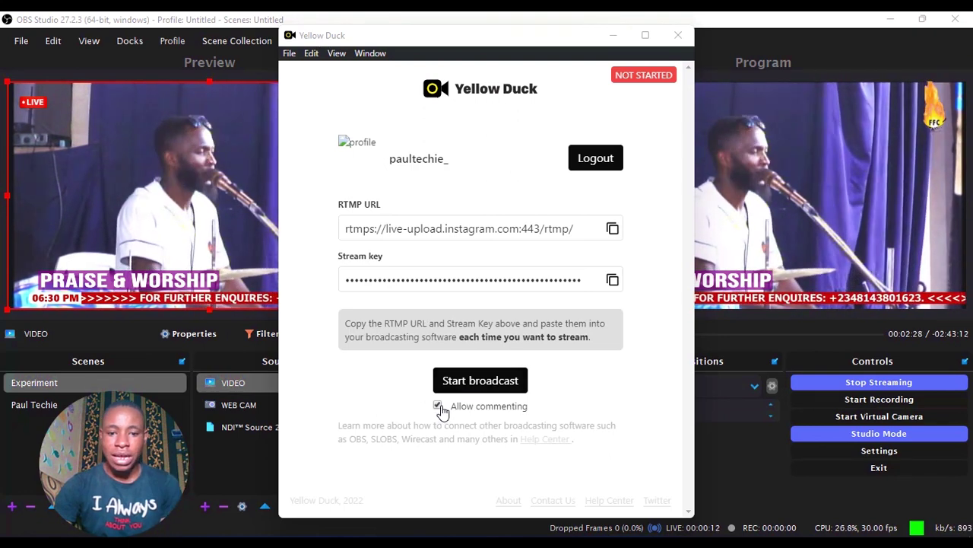
{"action": "left_click", "coordinate": [439, 407]}
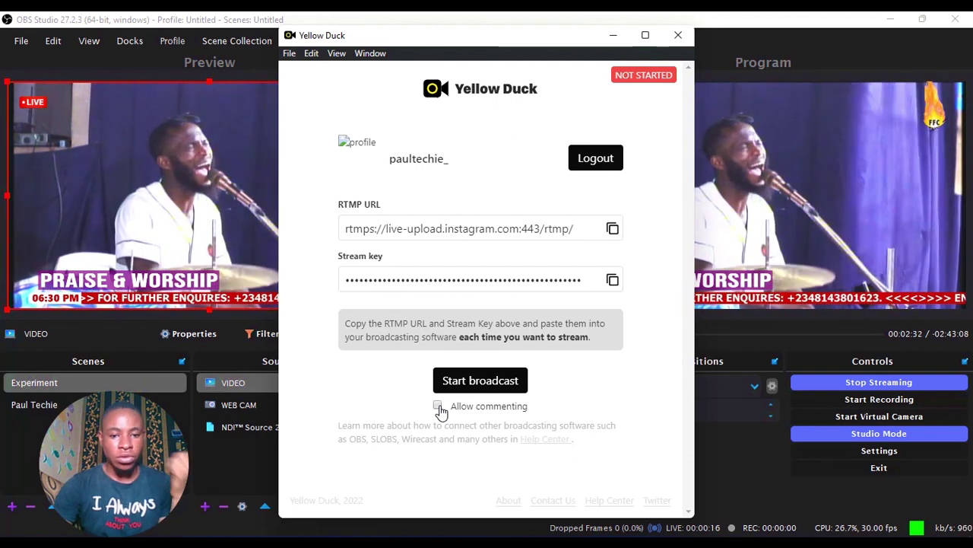
{"action": "left_click", "coordinate": [503, 386]}
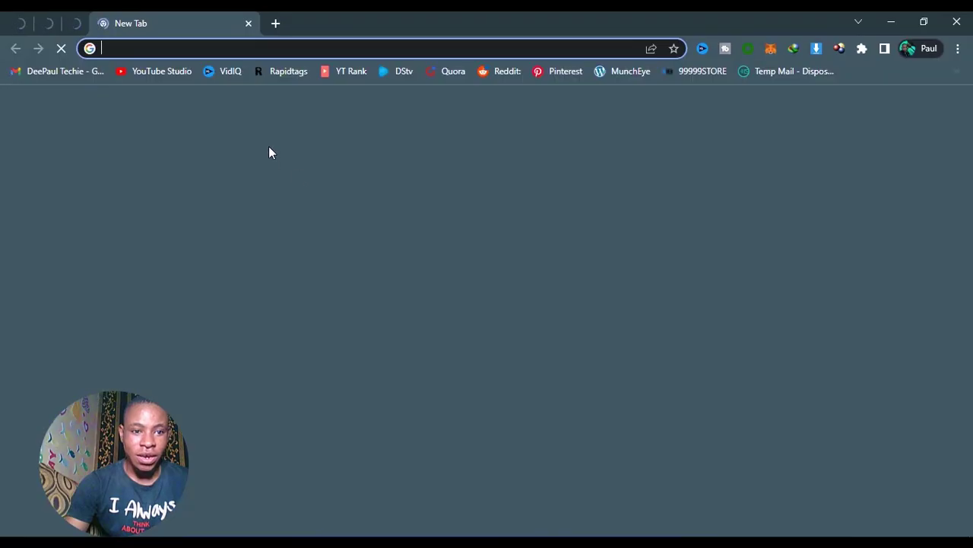
Go to instagram.com in Chrome.
{"action": "left_click", "coordinate": [175, 39]}
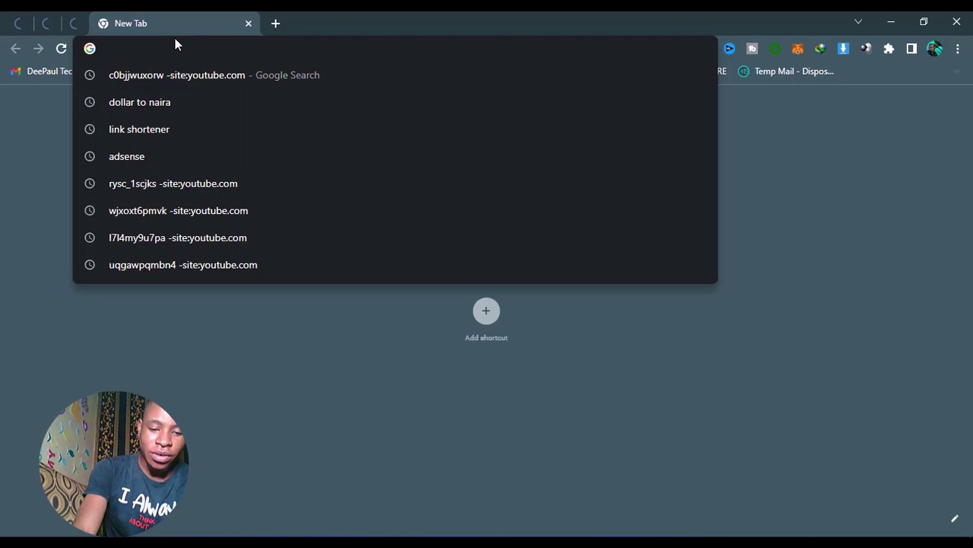
{"action": "type", "text": "instagram.com/paultechie_/?hl=en"}
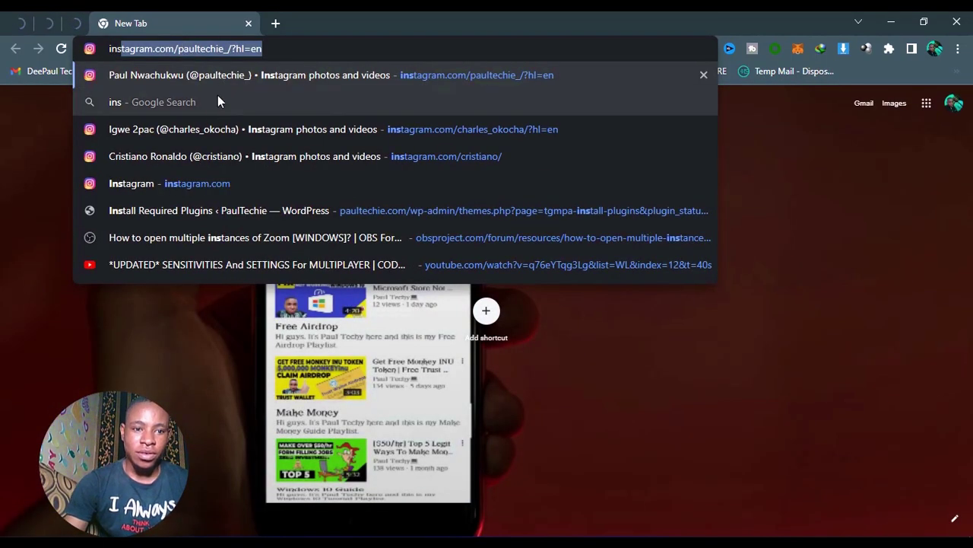
{"action": "left_click", "coordinate": [214, 178]}
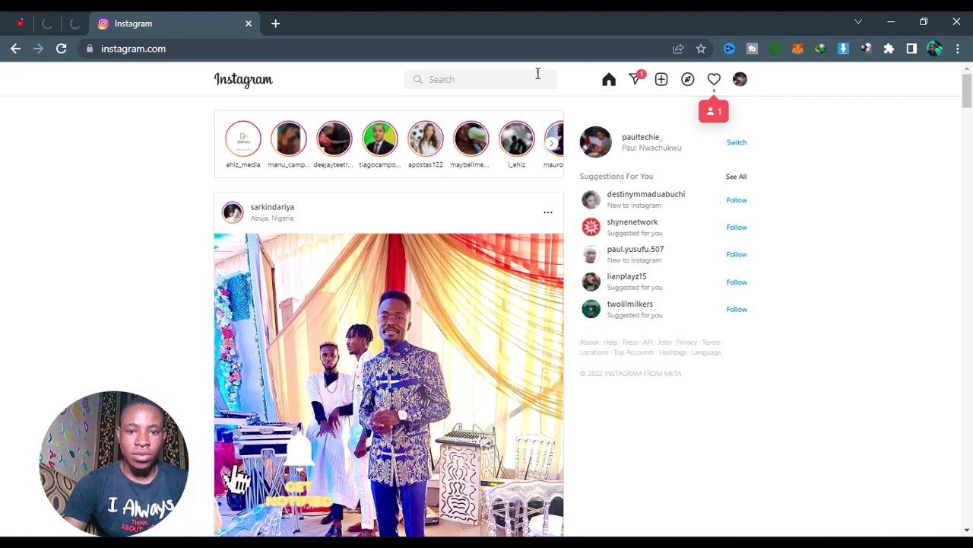
Search for the broadcasting account's username and play its live stream.
{"action": "left_click", "coordinate": [489, 79]}
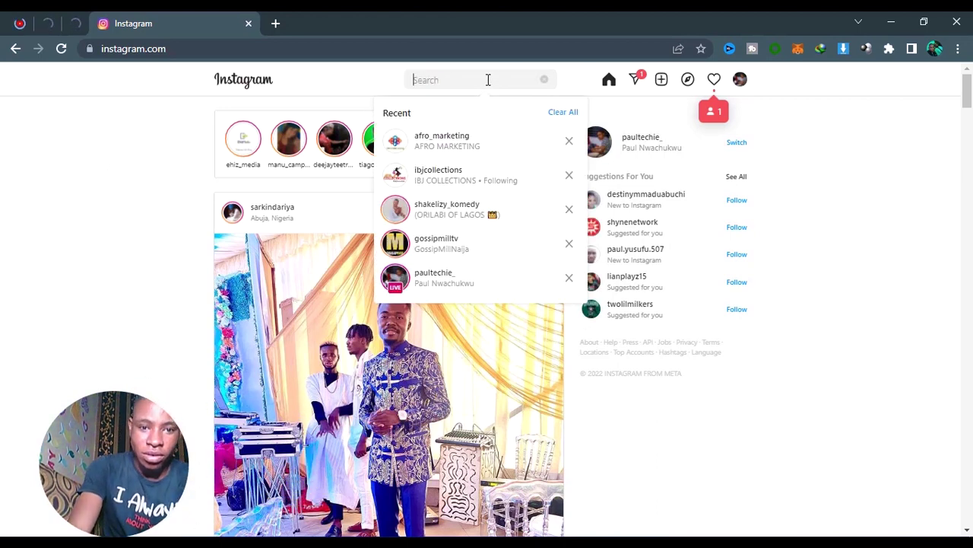
{"action": "type", "text": "pau"}
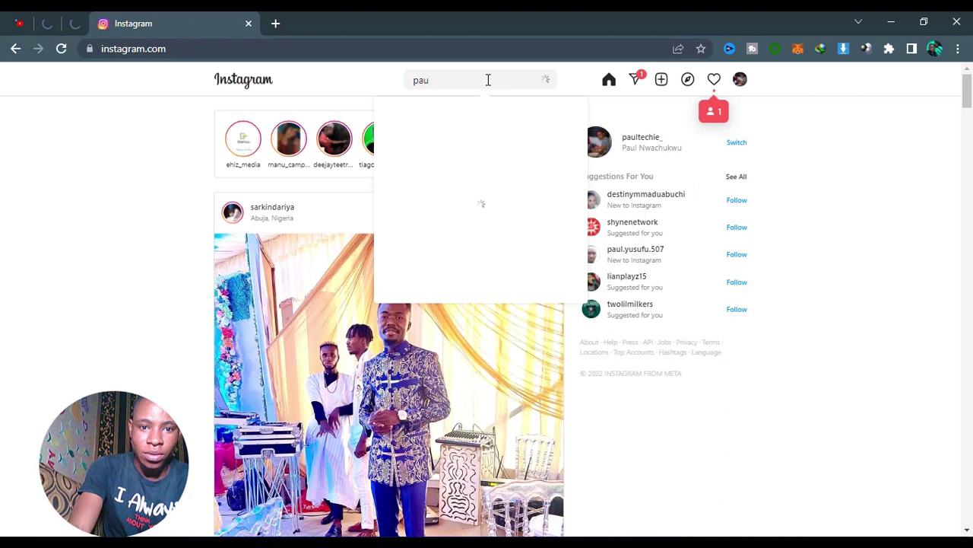
{"action": "type", "text": "ltech"}
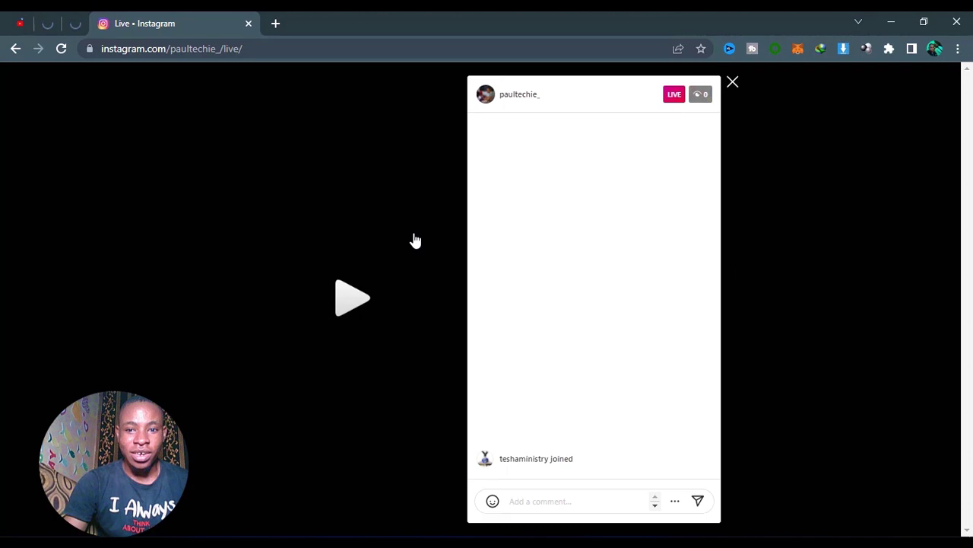
{"action": "left_click", "coordinate": [352, 296]}
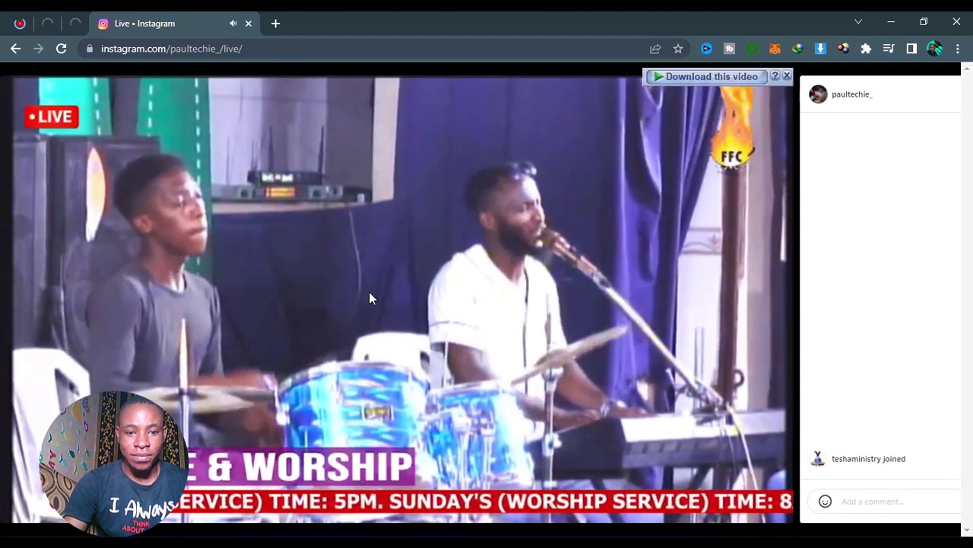